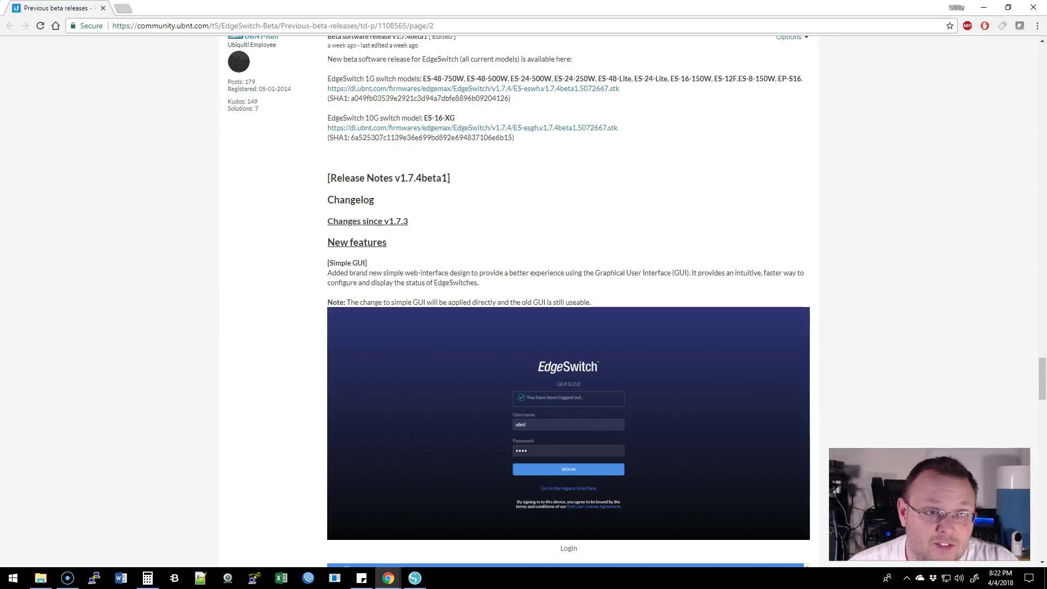
Scroll up and down through the v1.7.4beta1 release notes post on the Ubiquiti forum
scroll(522, 381, "down", 8)
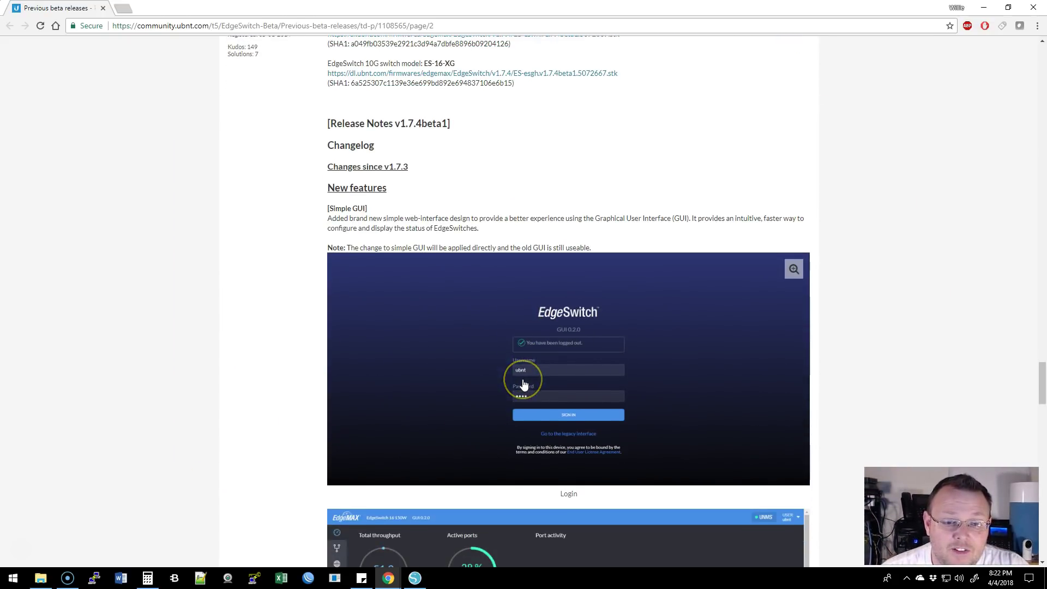
scroll(522, 382, "down", 7)
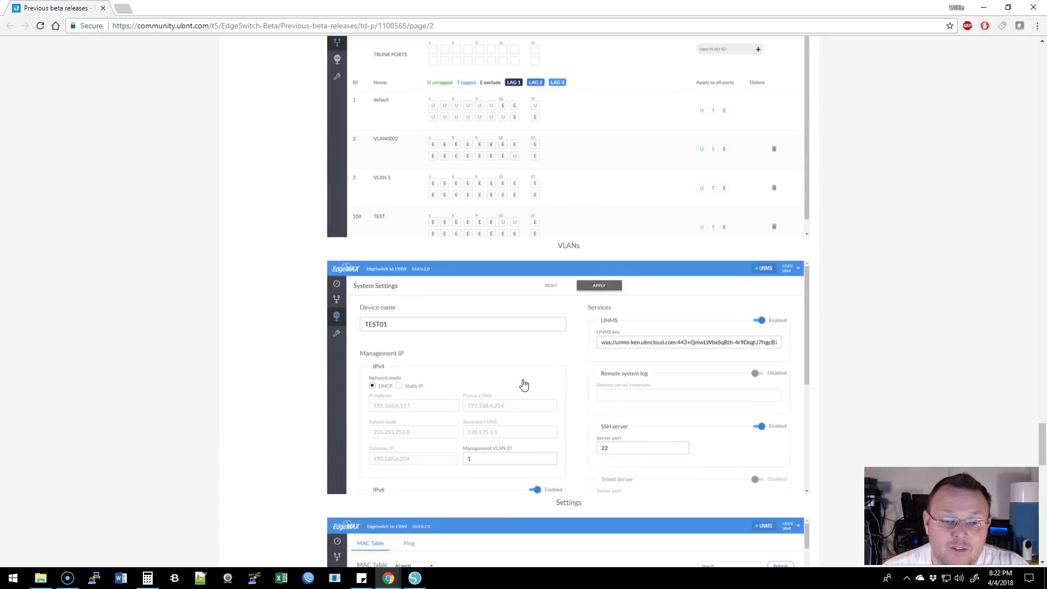
scroll(524, 385, "down", 6)
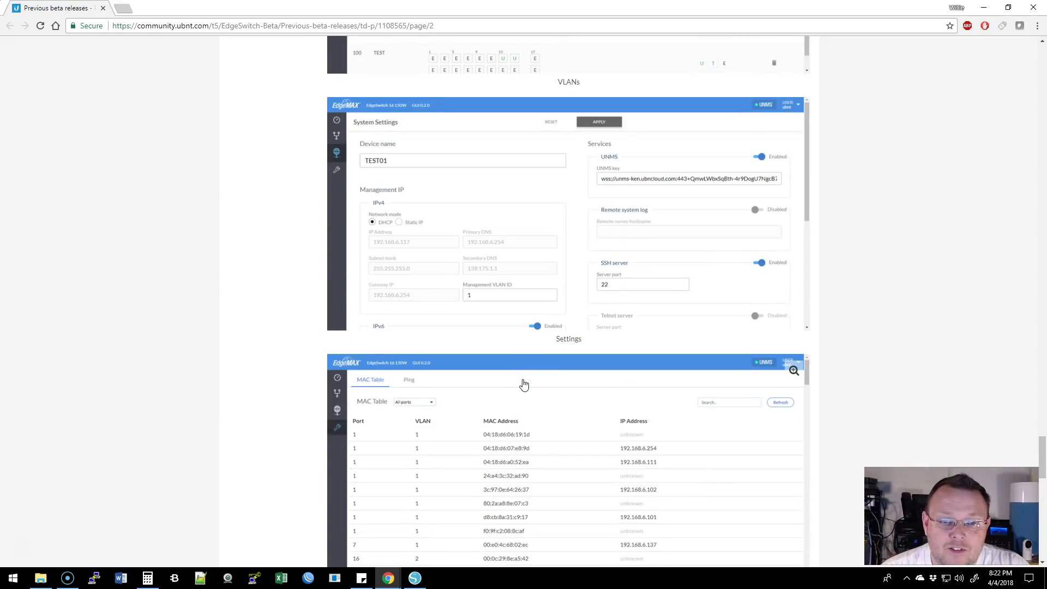
scroll(522, 384, "down", 7)
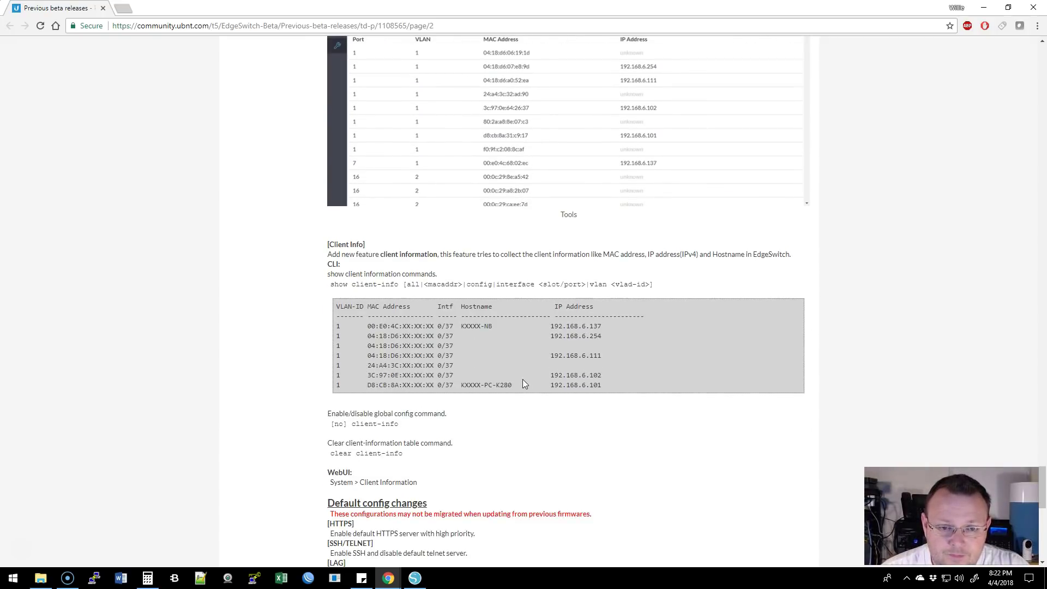
scroll(523, 383, "up", 5)
scroll(522, 384, "up", 10)
scroll(522, 383, "down", 15)
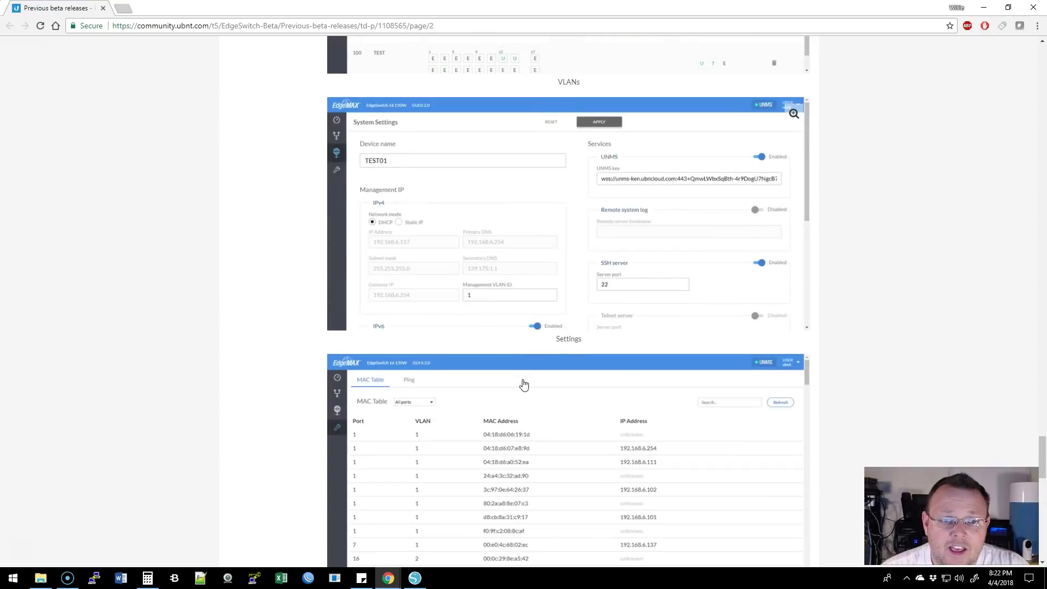
scroll(522, 383, "down", 4)
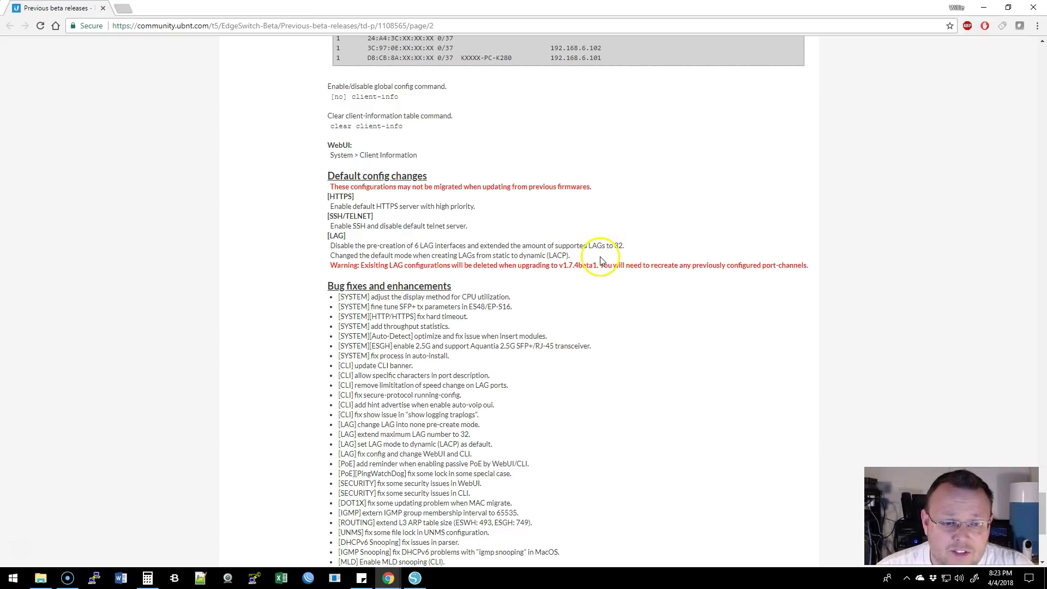
scroll(603, 273, "down", 2)
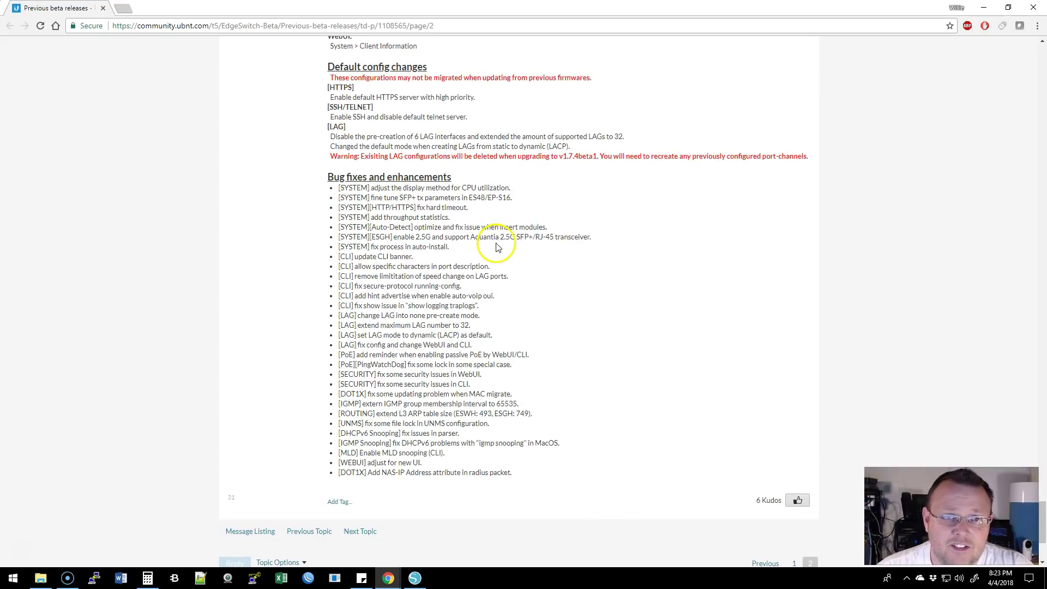
scroll(468, 264, "up", 4)
scroll(468, 264, "up", 15)
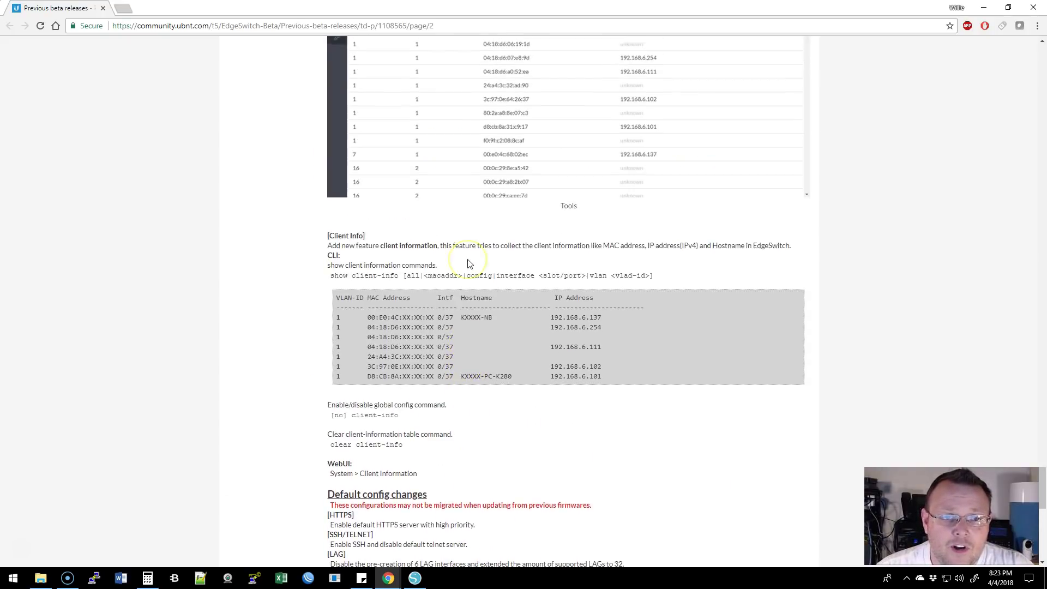
scroll(467, 264, "up", 13)
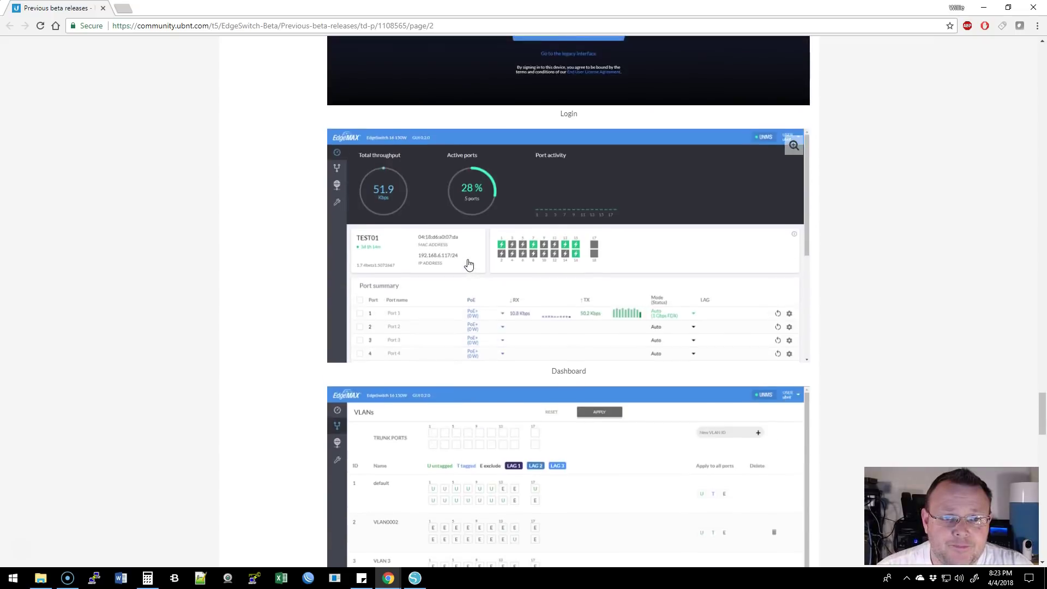
Download the ES-eswh v1.7.4beta1 firmware, then log in to EdgeMAX with the username and password
left_click(557, 88)
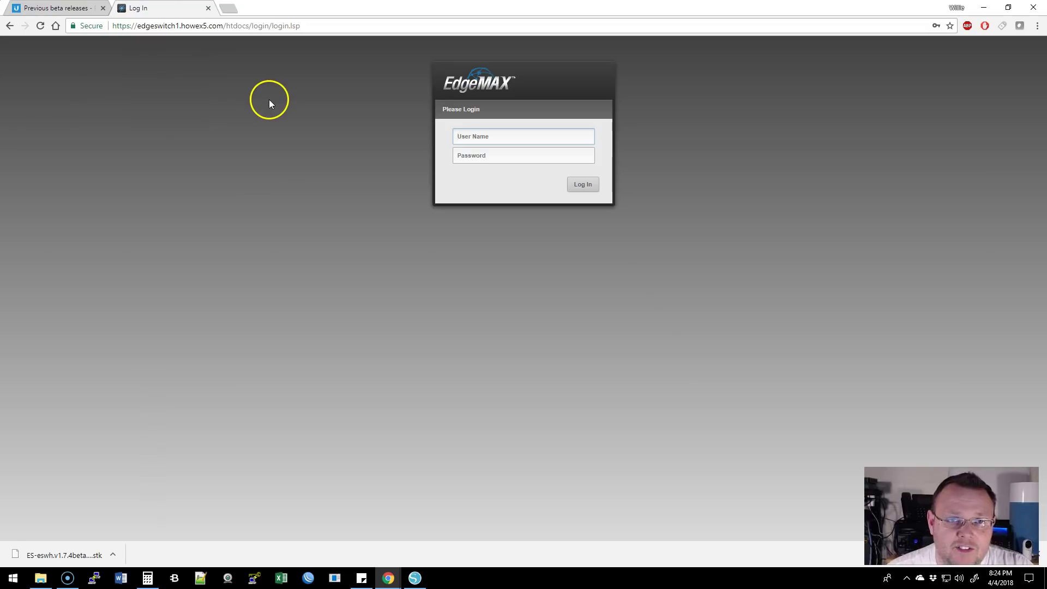
type("whowe")
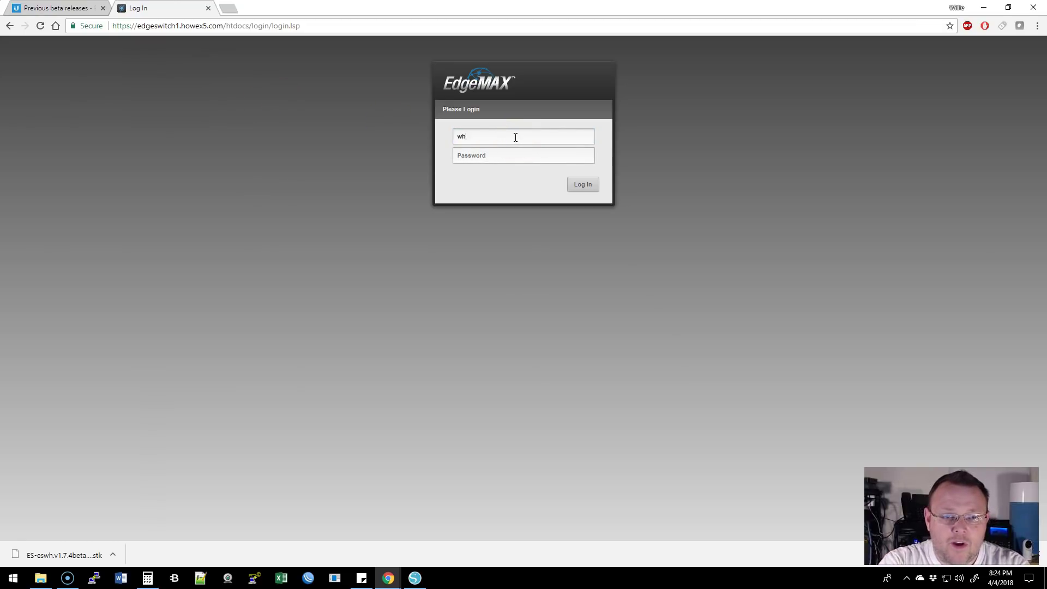
key("Tab")
type("••")
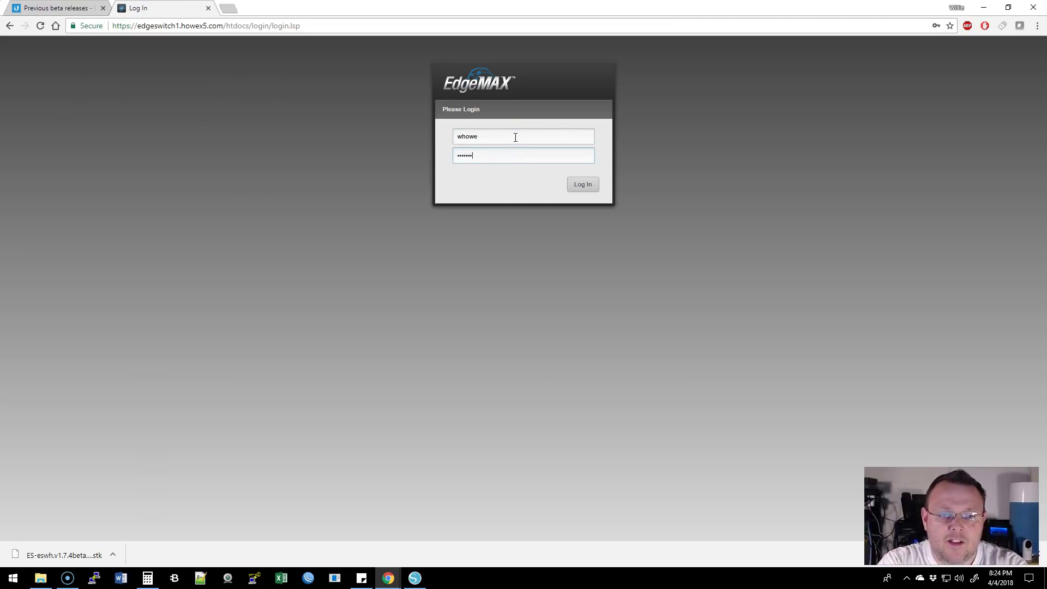
key("Return")
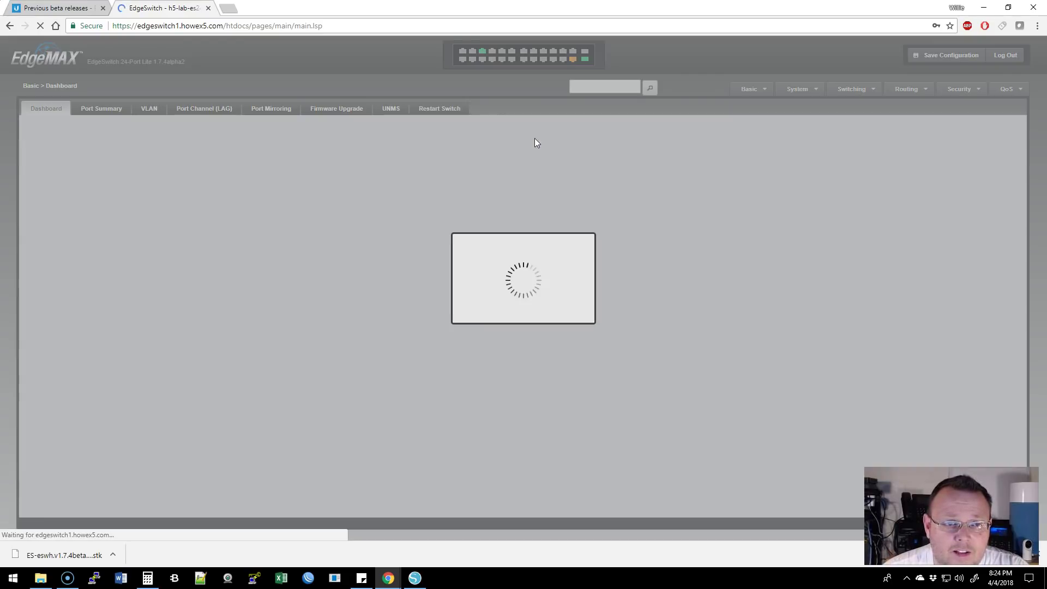
Upload the ES-eswh v1.7.4beta1 .stk file as the active image and transfer it to 100%
left_click(385, 117)
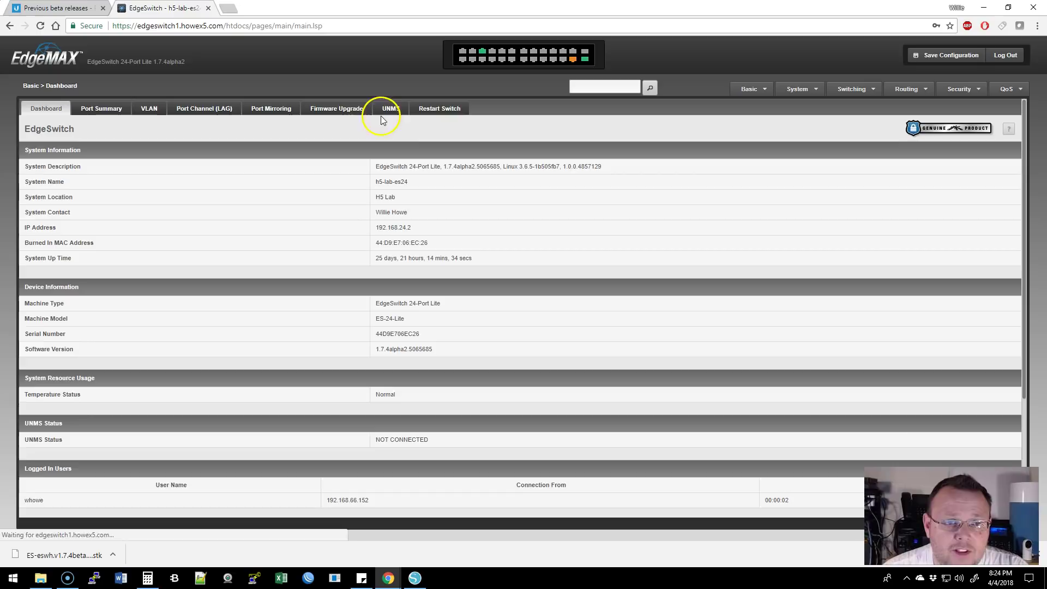
left_click(339, 109)
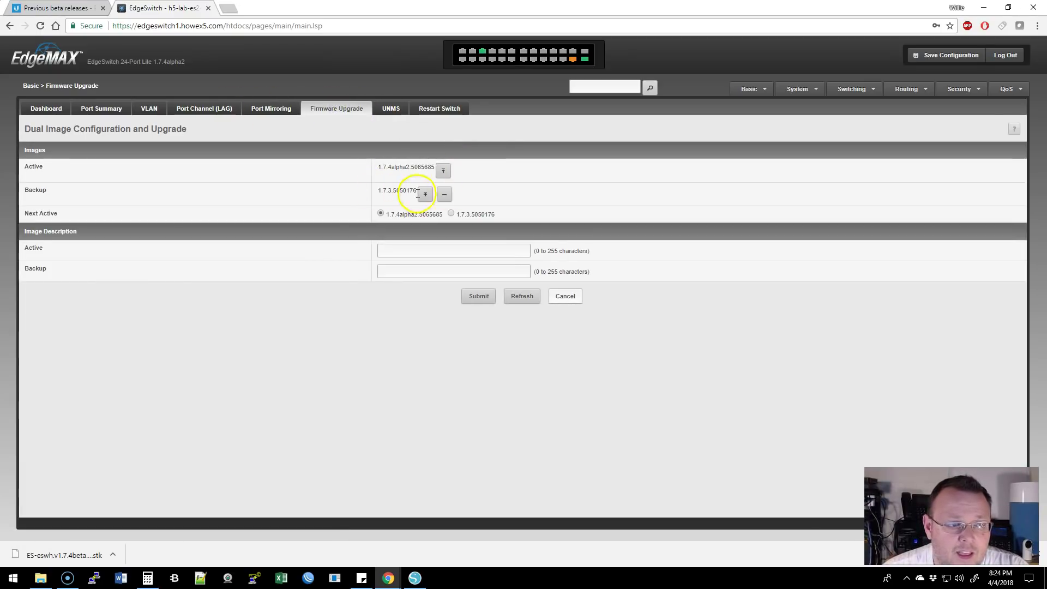
left_click(445, 175)
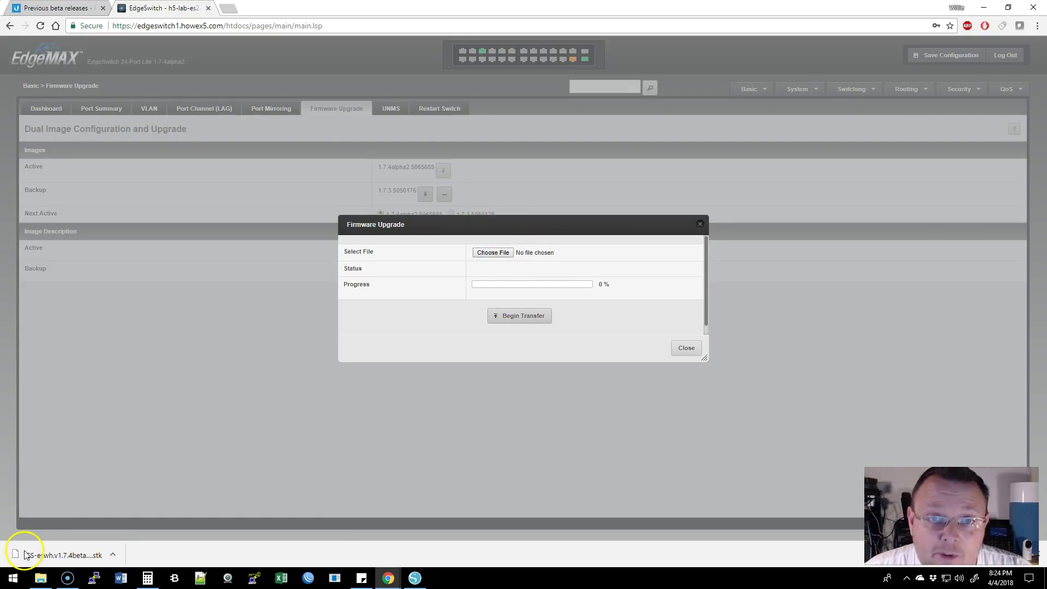
left_click_drag(24, 555, 498, 250)
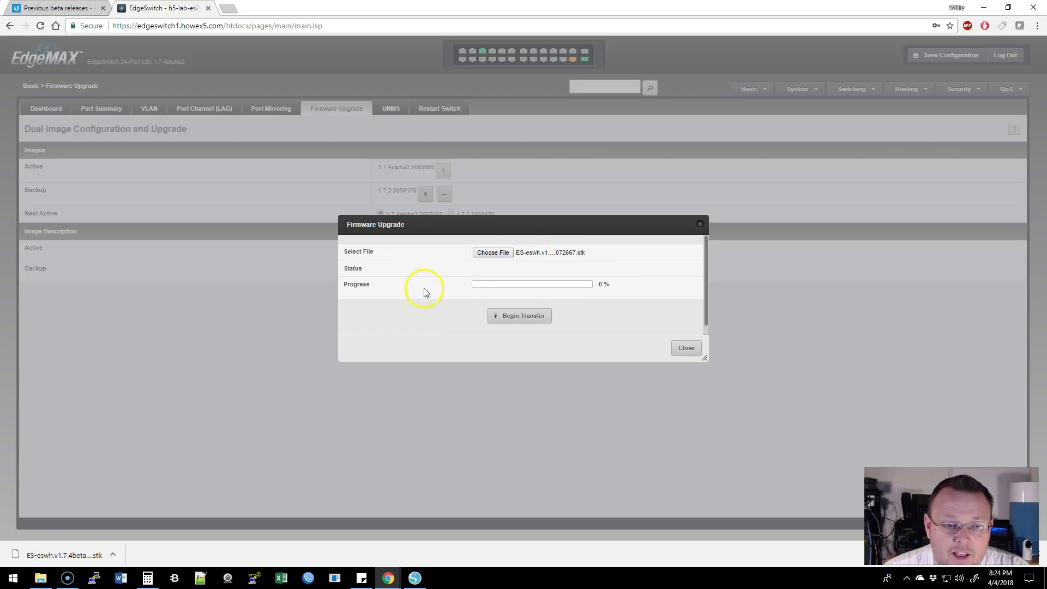
left_click(519, 315)
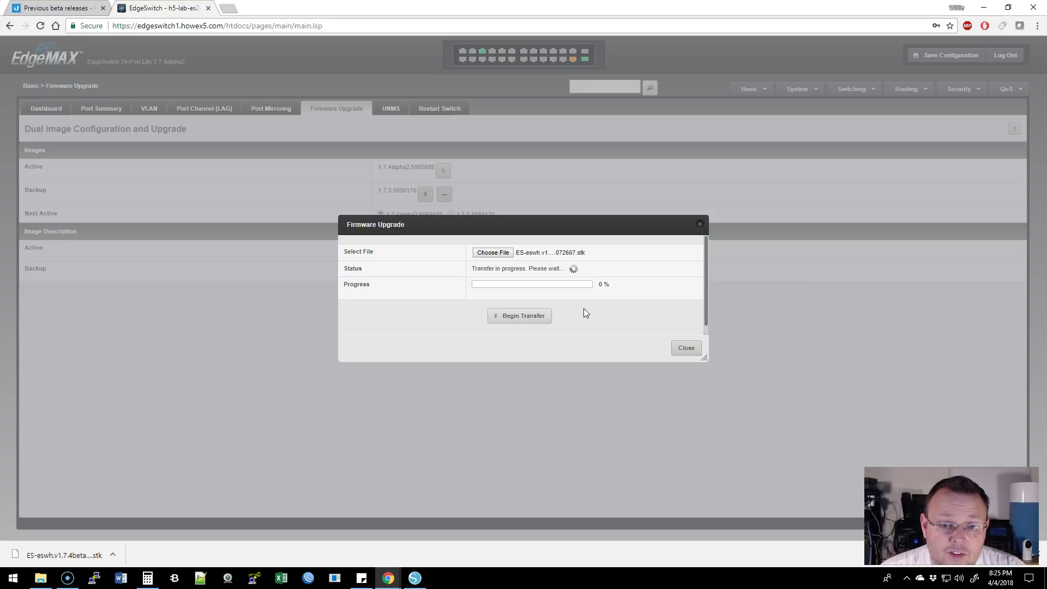
left_click(248, 369)
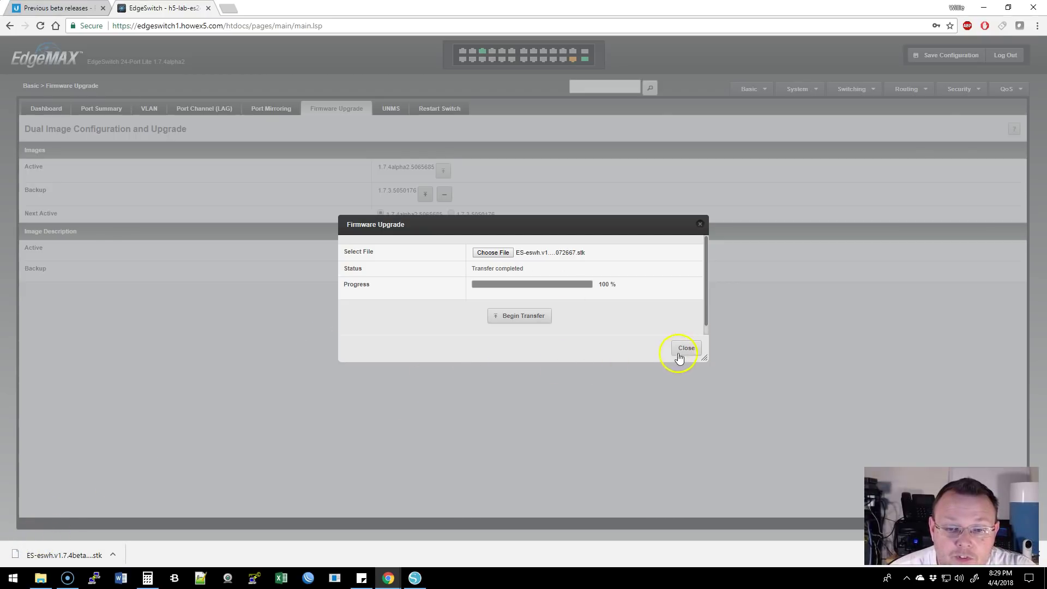
Submit 1.7.4beta1 as the next active image and save the switch configuration
left_click(683, 349)
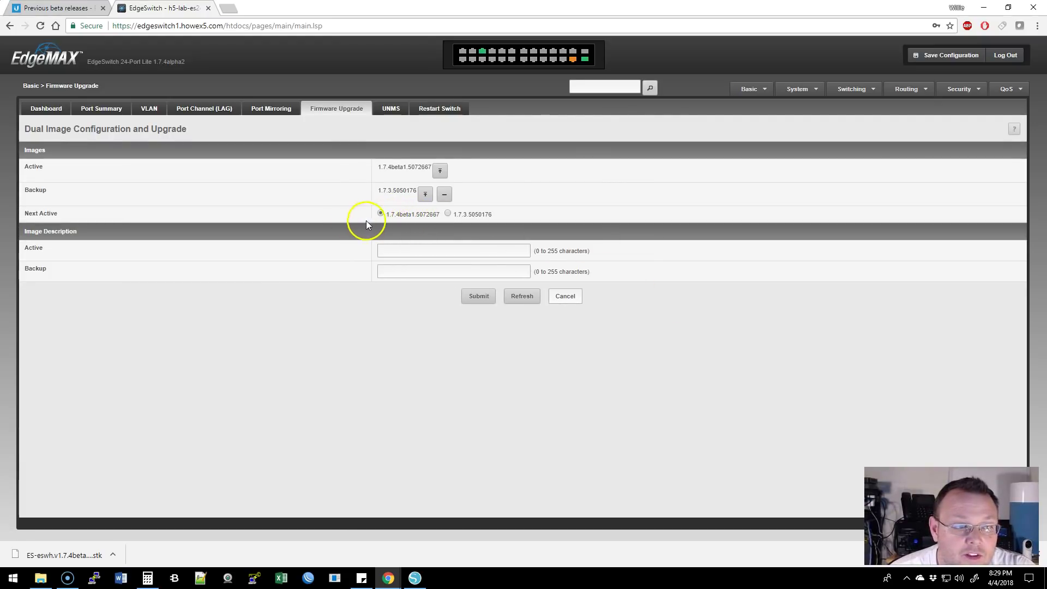
left_click(479, 295)
left_click(921, 54)
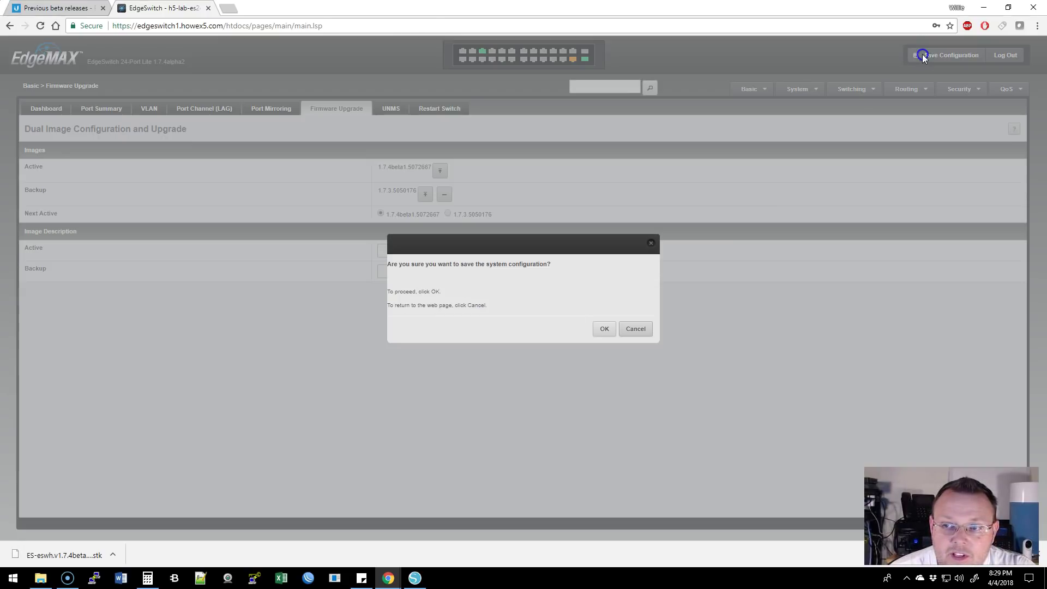
left_click(602, 329)
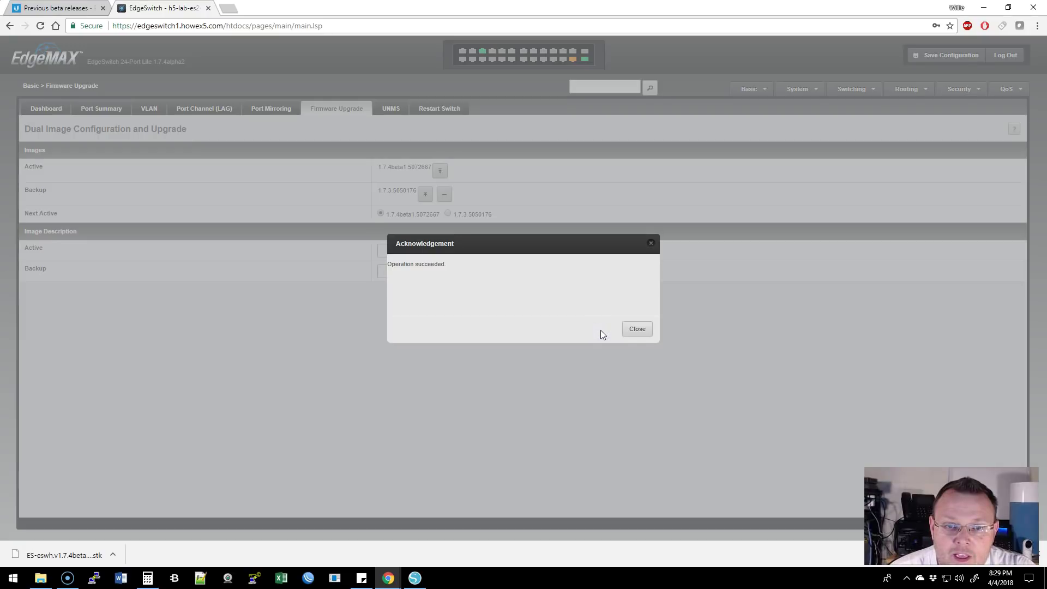
left_click(637, 329)
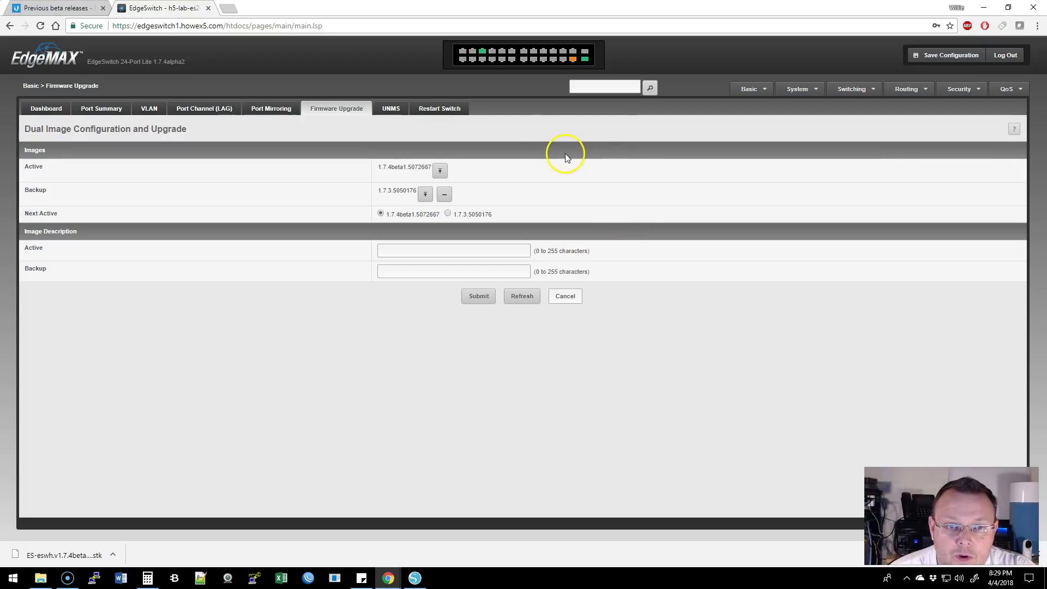
left_click(443, 109)
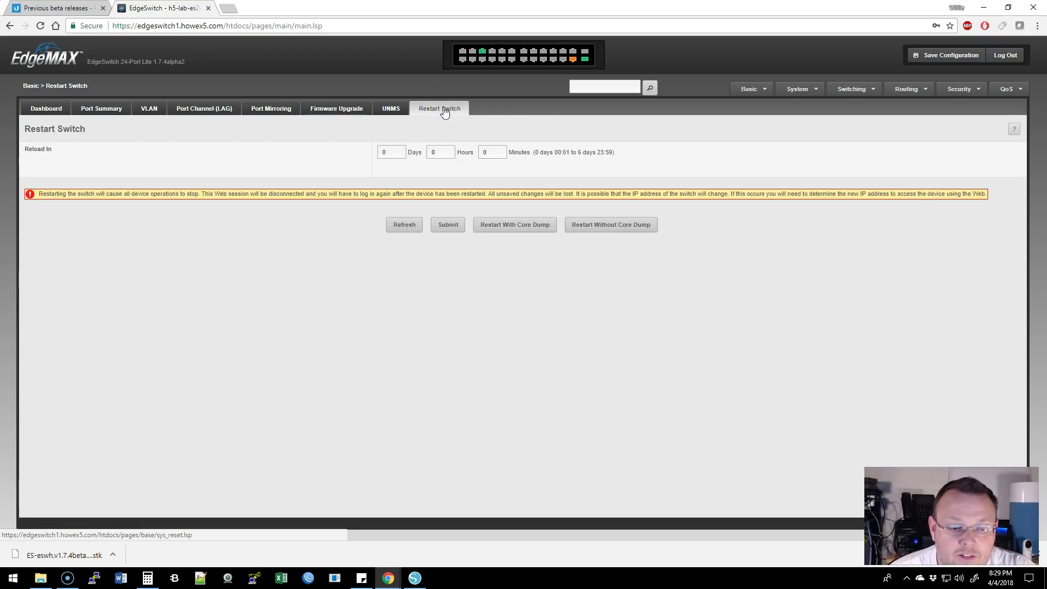
Restart the switch without a core dump and wait for the EdgeMAX login page
left_click(621, 226)
left_click(602, 329)
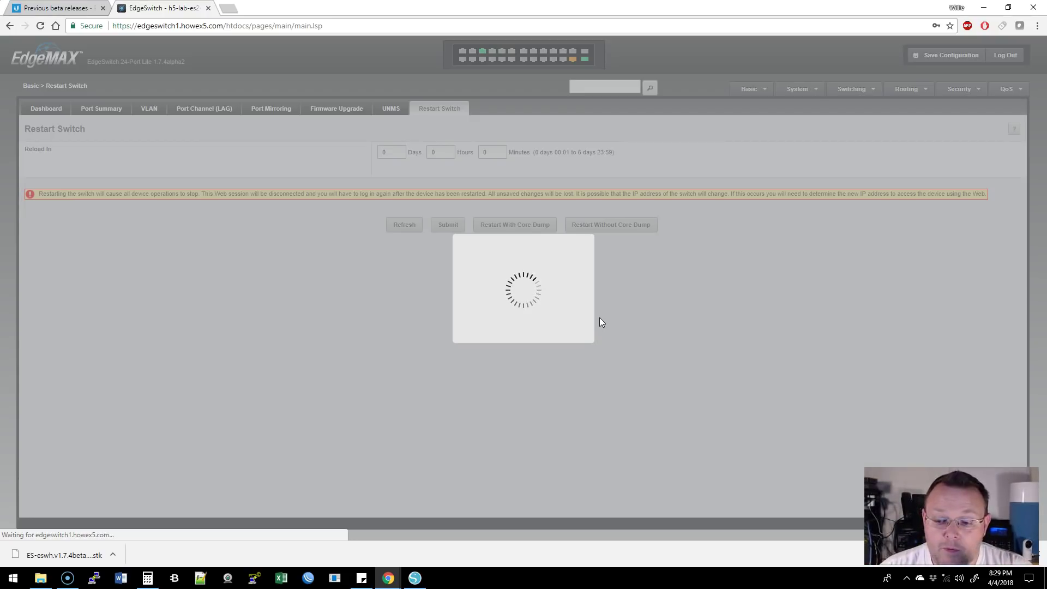
mouse_move(600, 320)
left_mouse_down()
mouse_move(592, 311)
mouse_move(527, 326)
left_mouse_up()
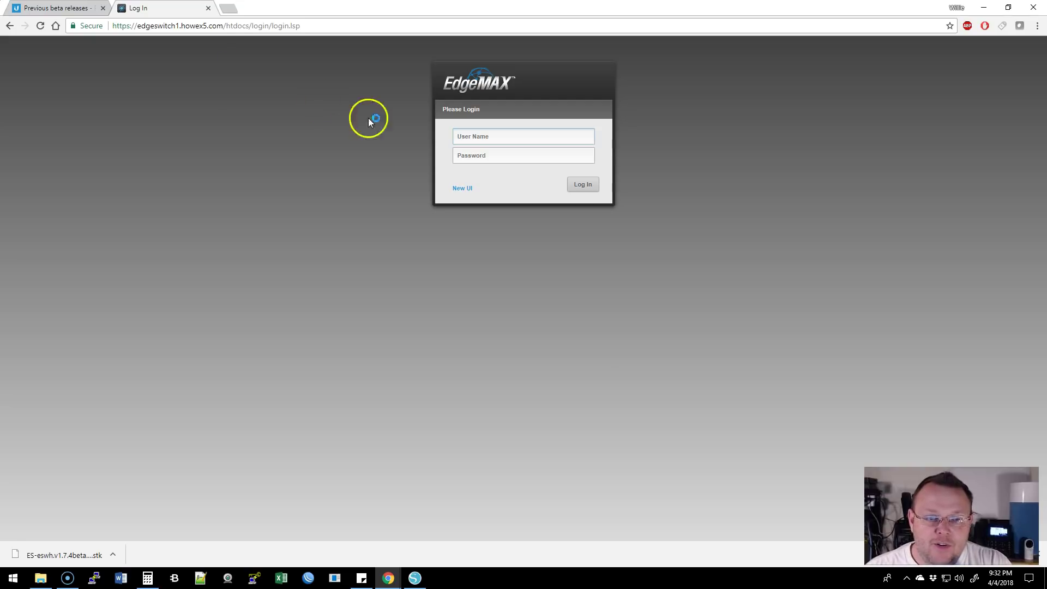
Switch to the New UI (GUI 0.2.0) login and sign in with the username and password
left_click(462, 188)
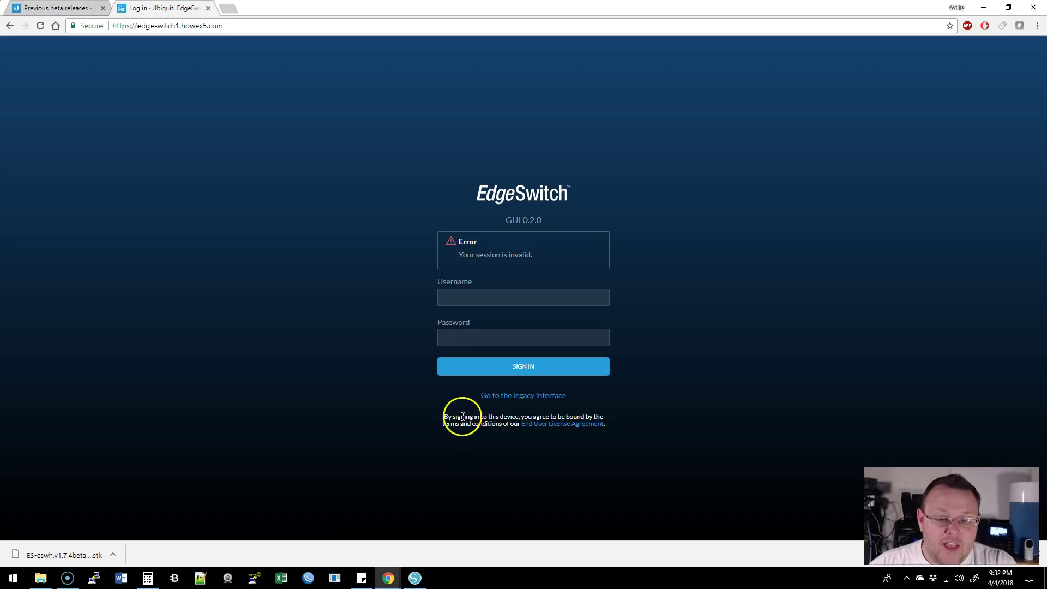
left_click_drag(444, 417, 604, 425)
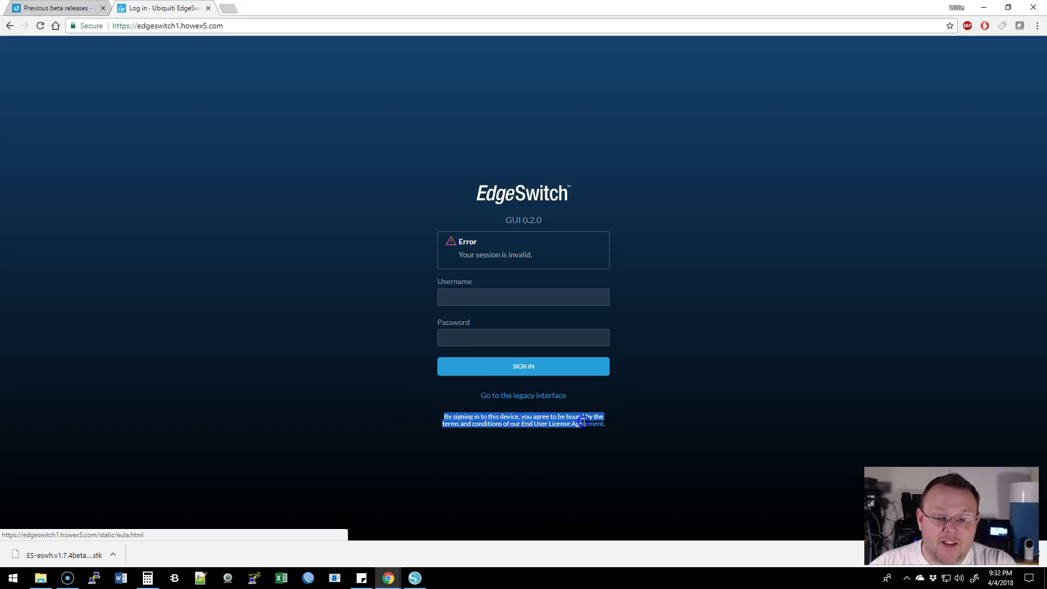
left_click(643, 423)
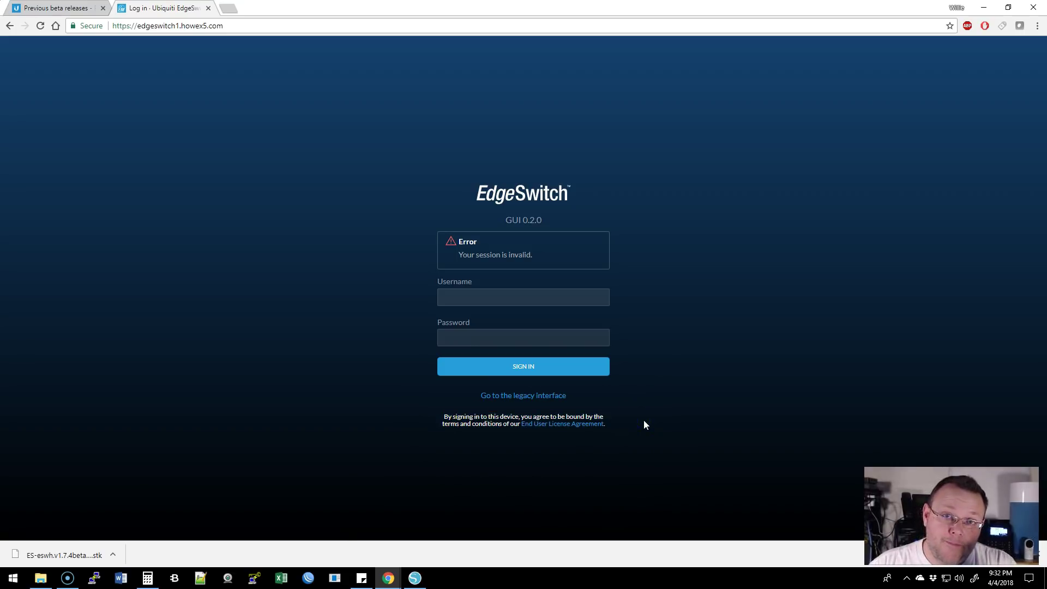
left_click(513, 300)
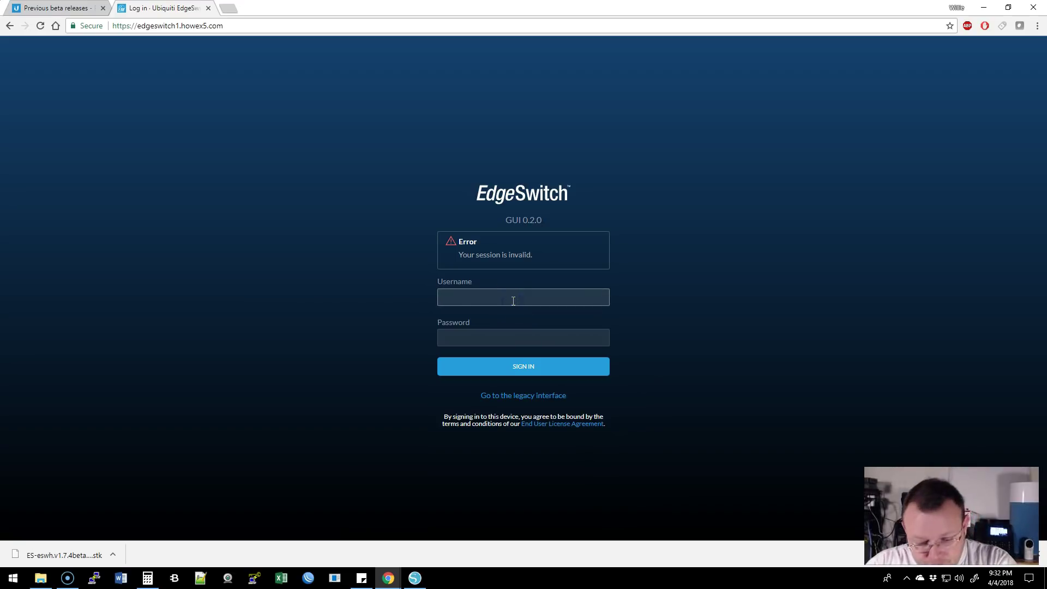
type("whowe")
key("Tab")
type("p")
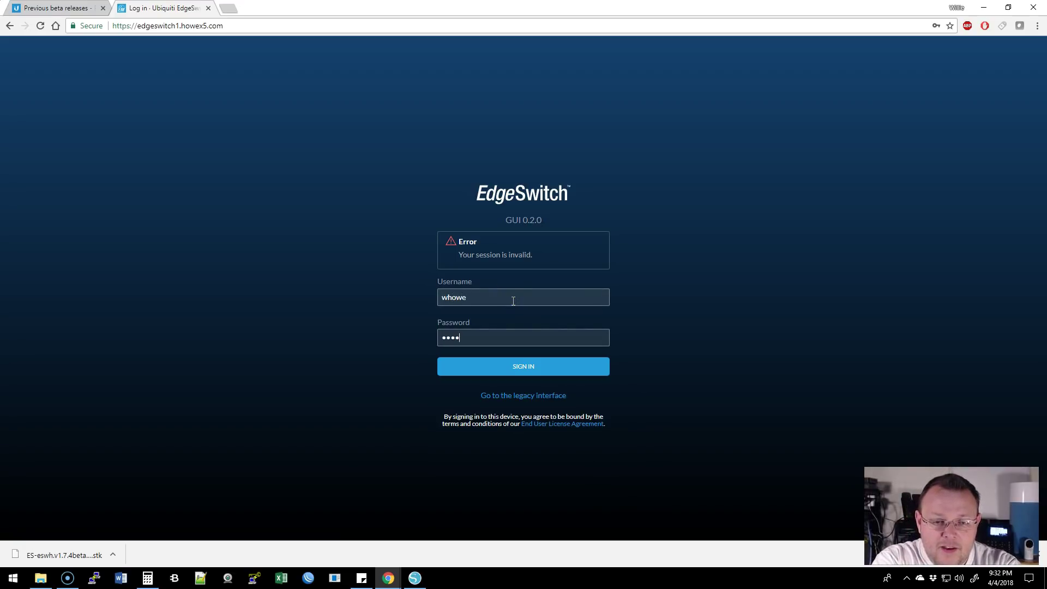
key("Return")
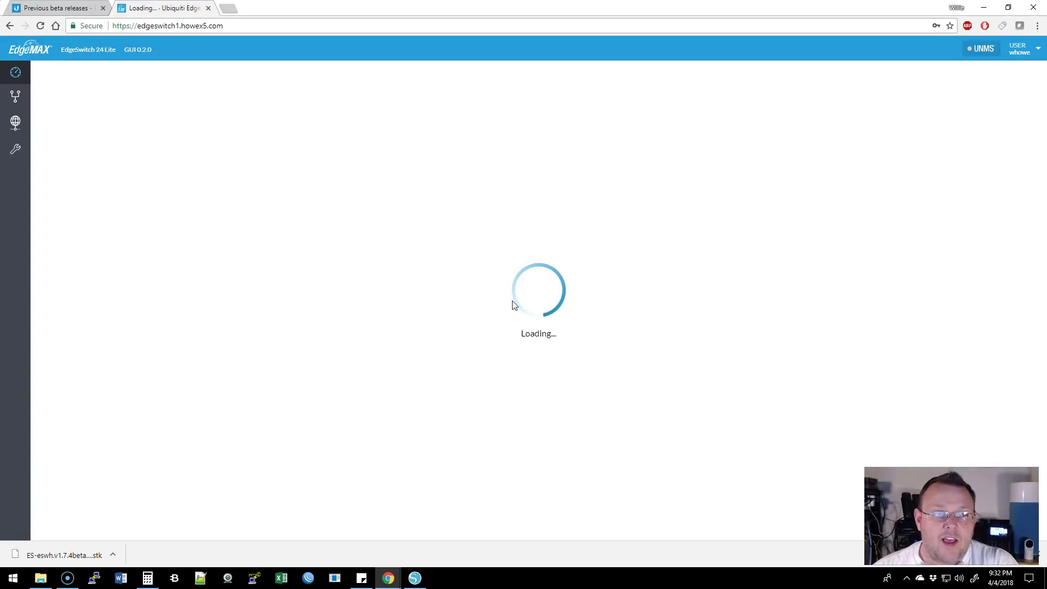
Let the dashboard load, then check and close the USER account dropdown
left_click(517, 312)
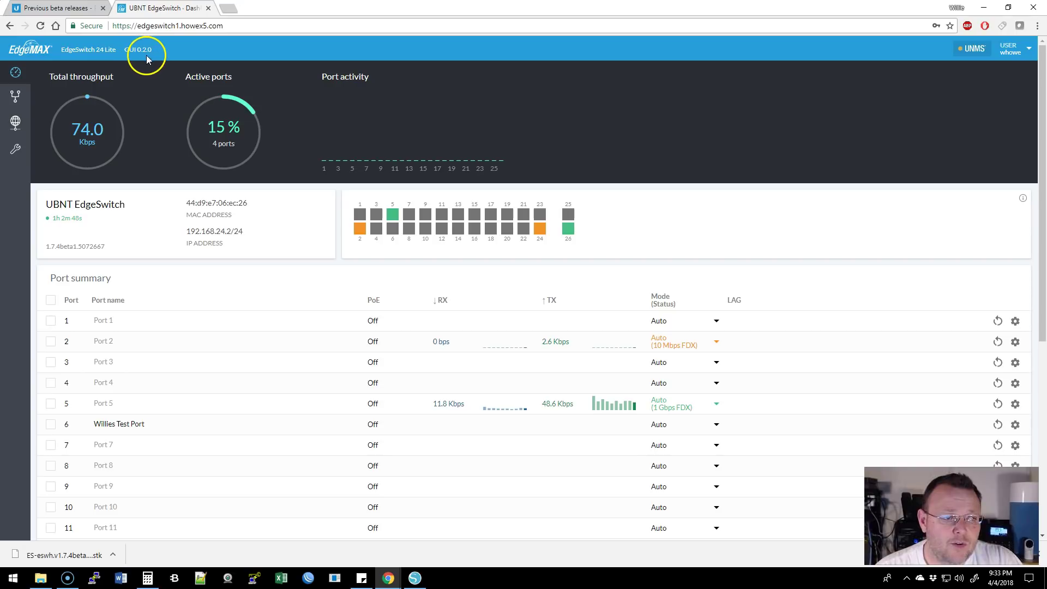
mouse_move(973, 52)
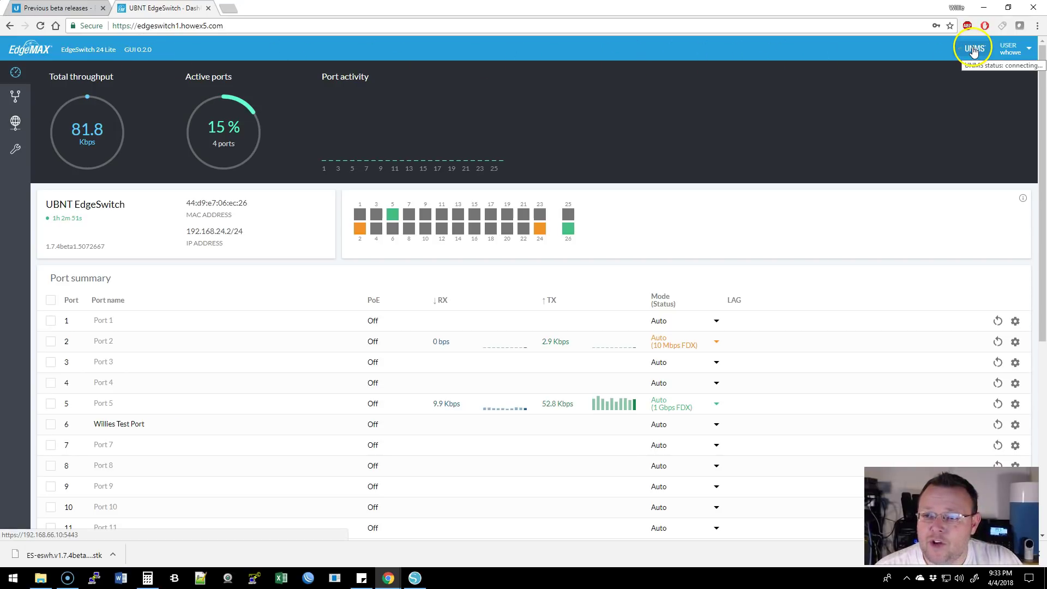
left_click(1018, 51)
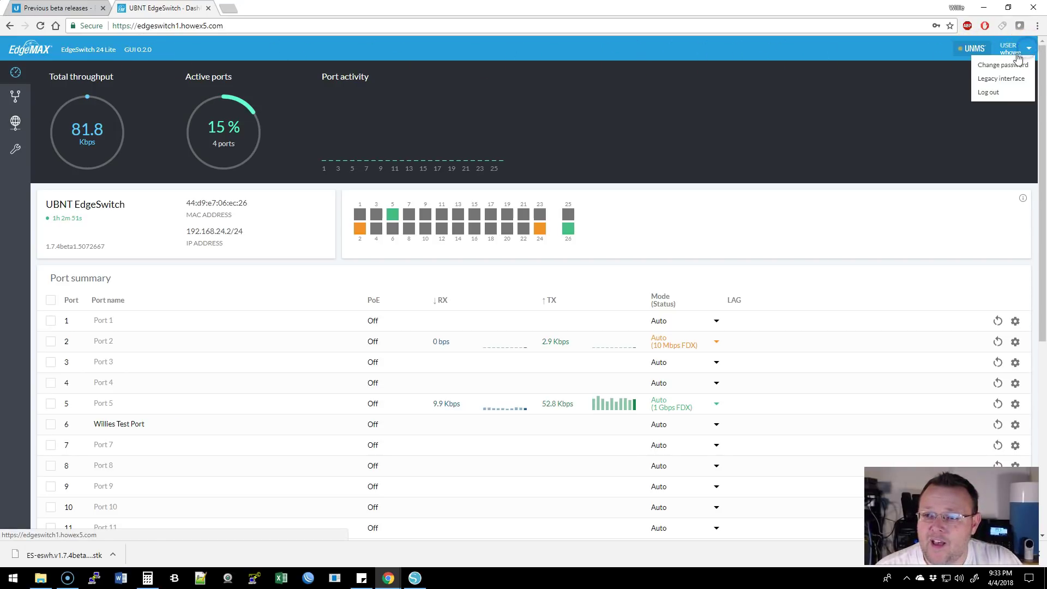
left_click(1006, 88)
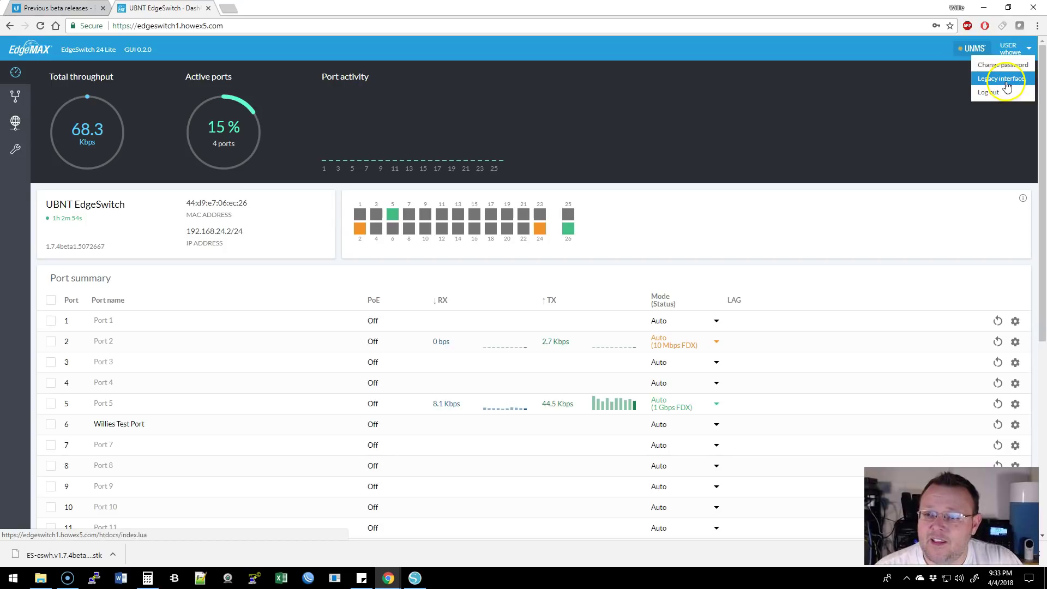
left_click(860, 94)
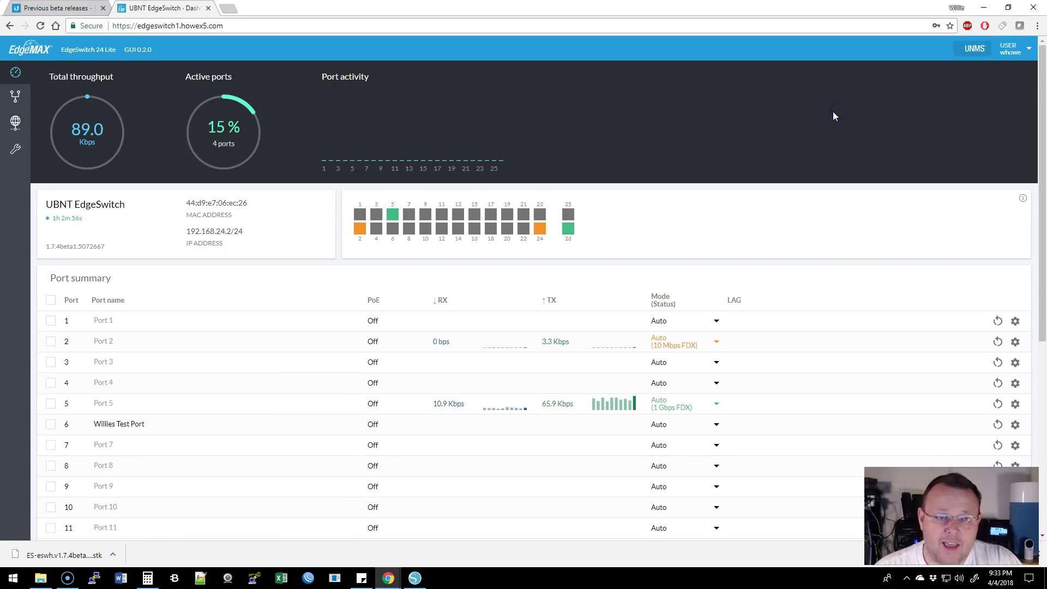
Scroll down to the Port summary table showing live traffic on ports 2 and 5
left_click(811, 145)
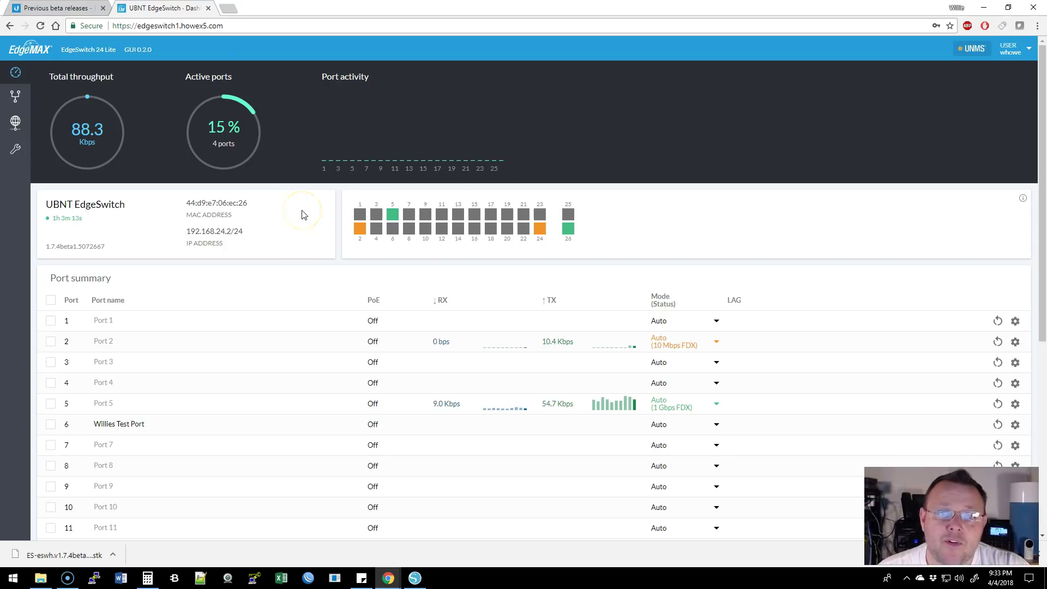
left_click(278, 187)
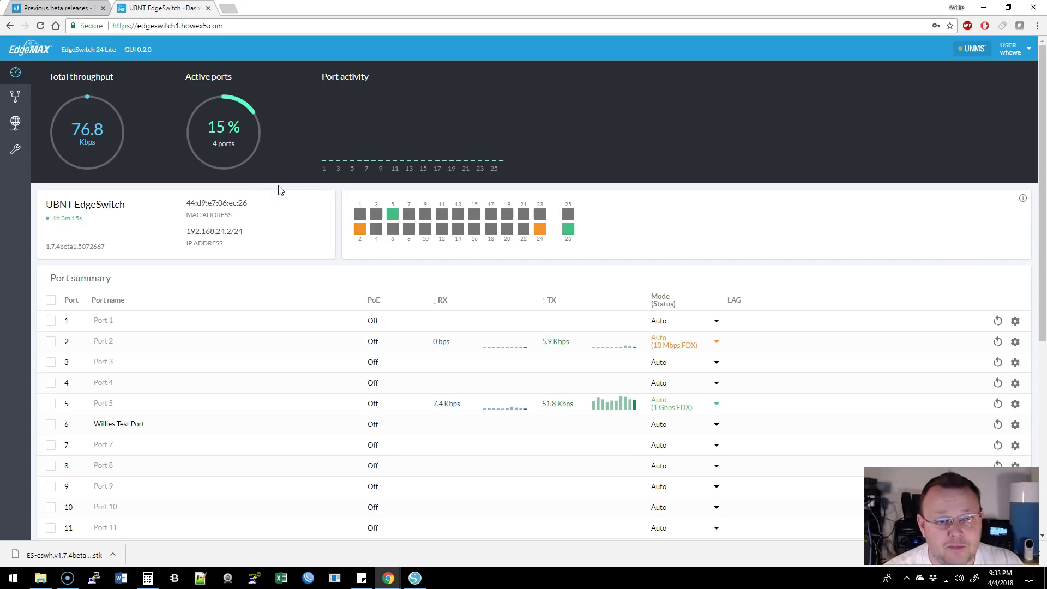
left_click(336, 174)
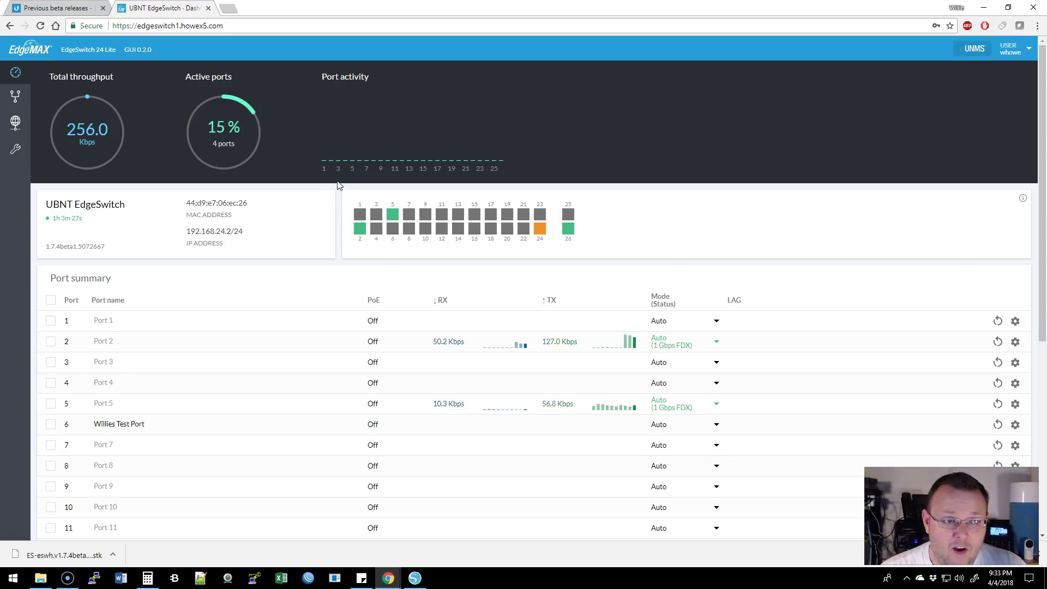
left_click_drag(257, 163, 353, 157)
scroll(350, 254, "down", 1)
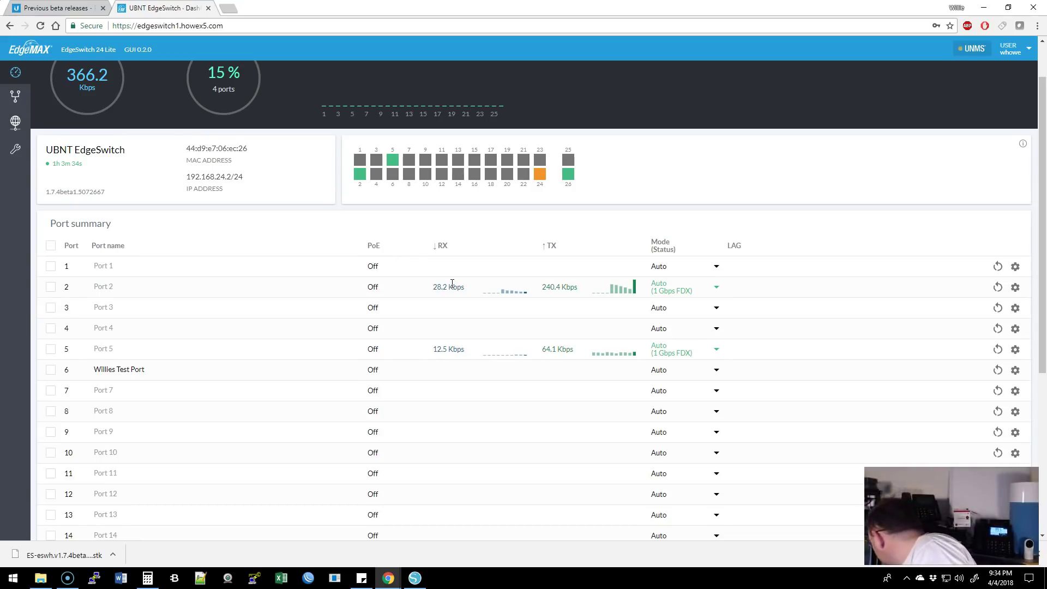
left_click(420, 290)
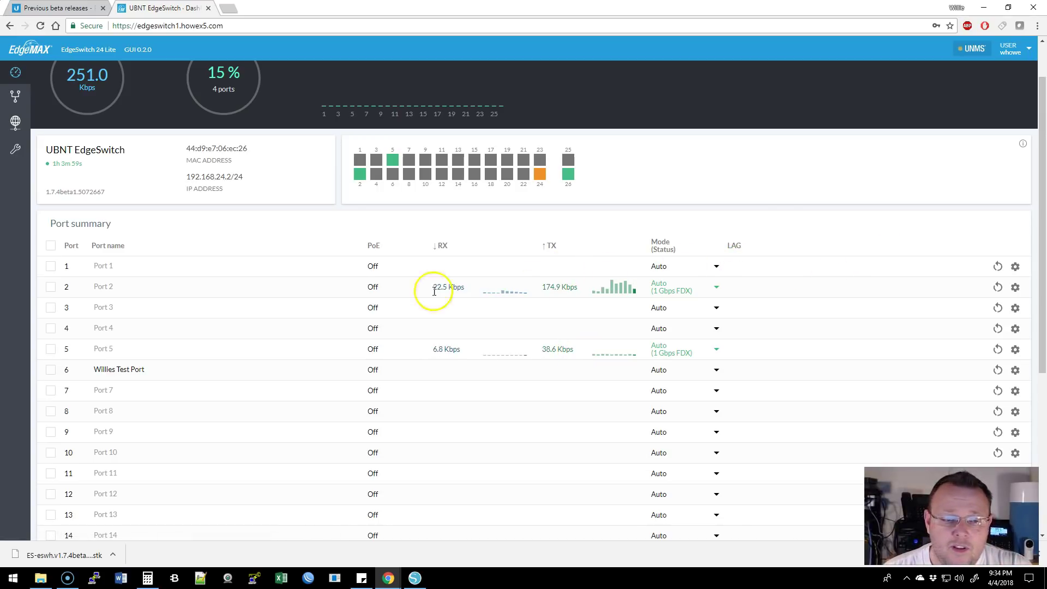
left_click(121, 270)
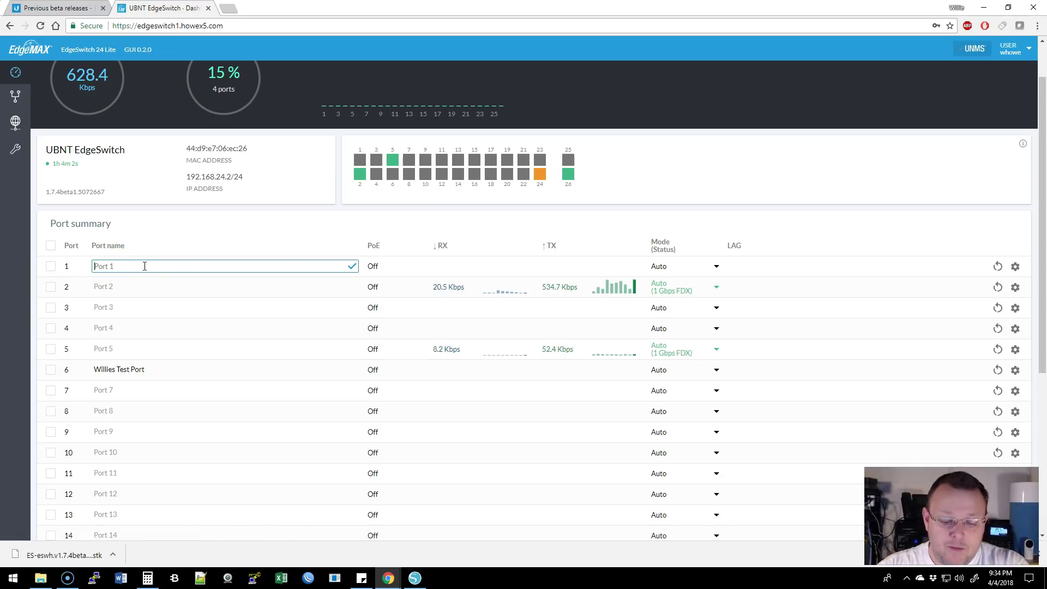
type("Te")
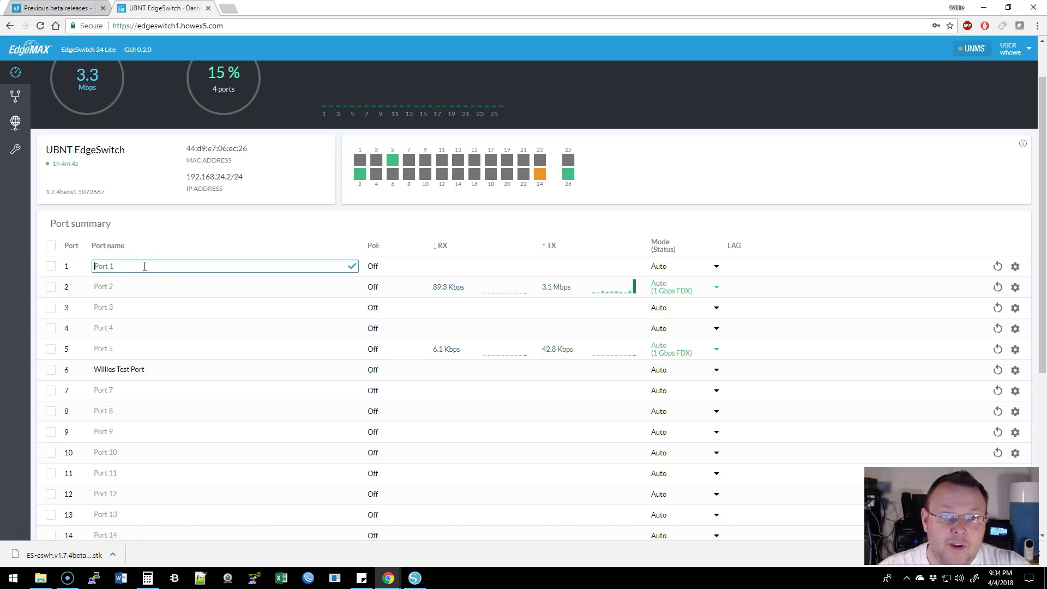
left_click(370, 275)
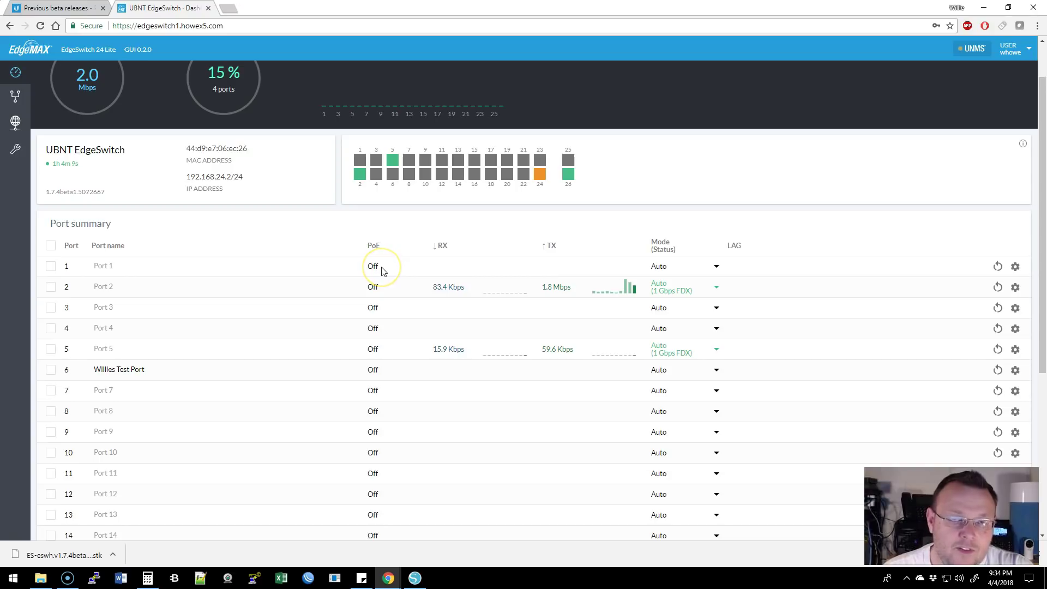
mouse_move(383, 271)
left_mouse_down()
mouse_move(596, 273)
mouse_move(692, 256)
mouse_move(671, 268)
left_mouse_up()
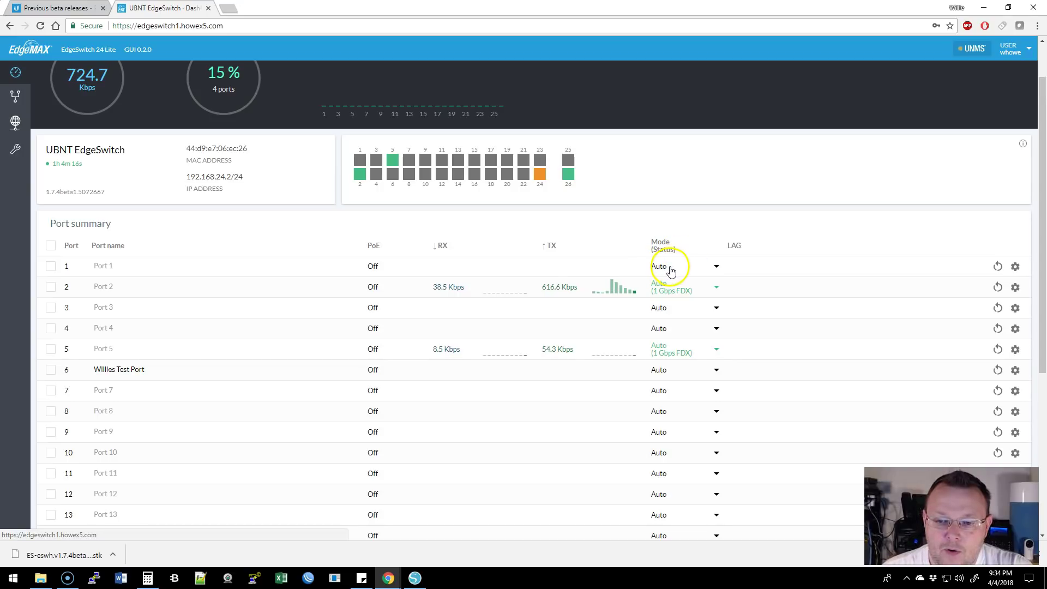
left_click(679, 268)
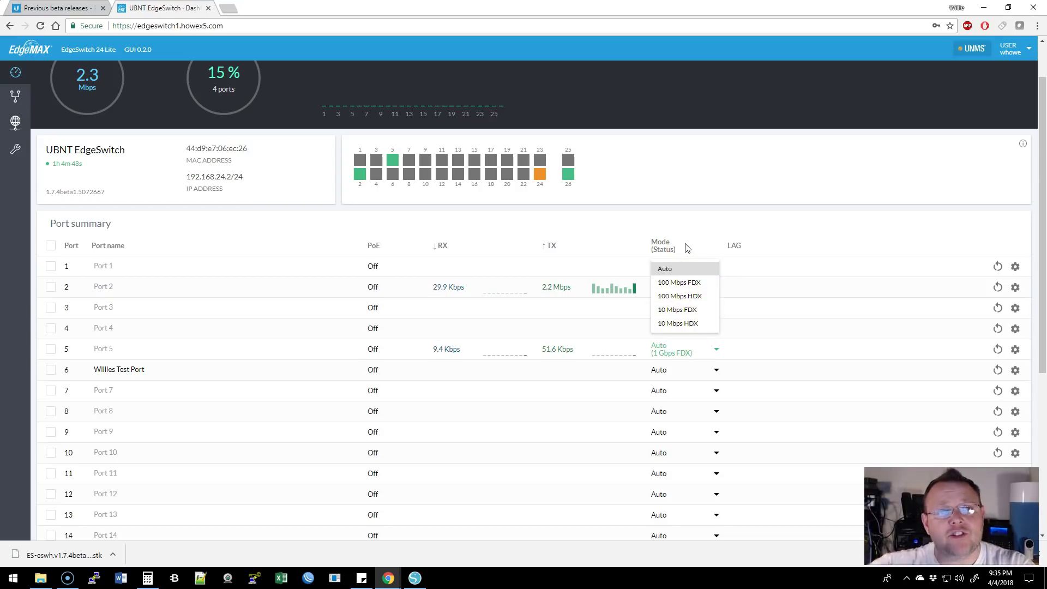
left_click(718, 203)
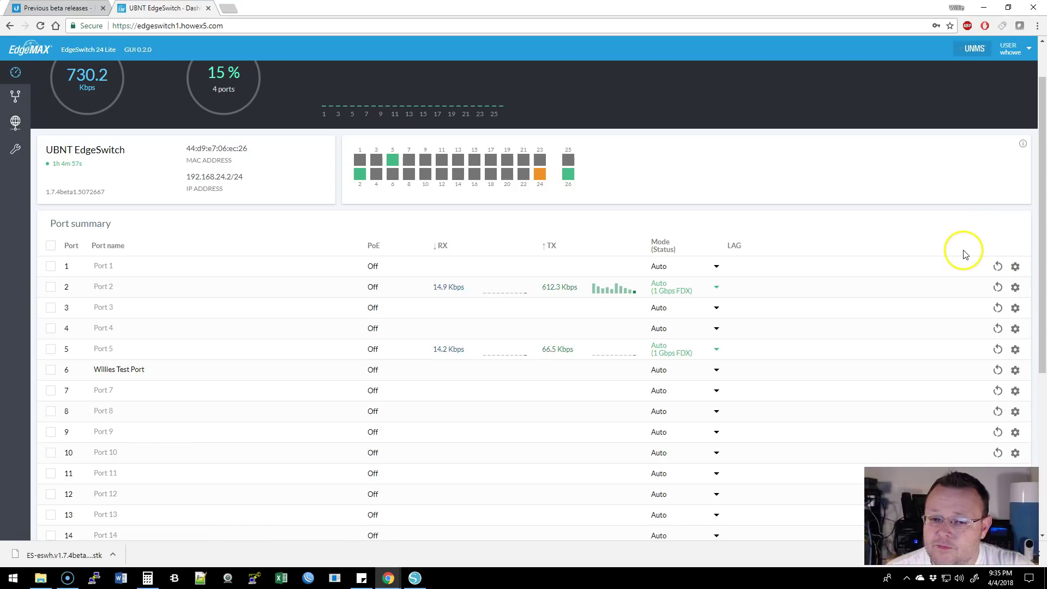
left_click(1015, 267)
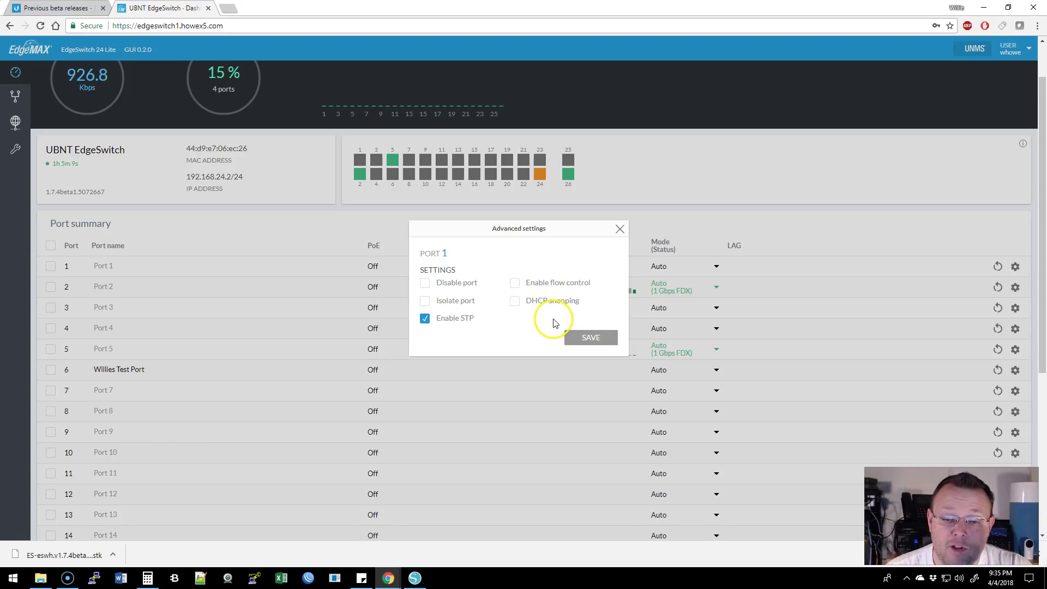
left_click(619, 229)
scroll(627, 290, "down", 5)
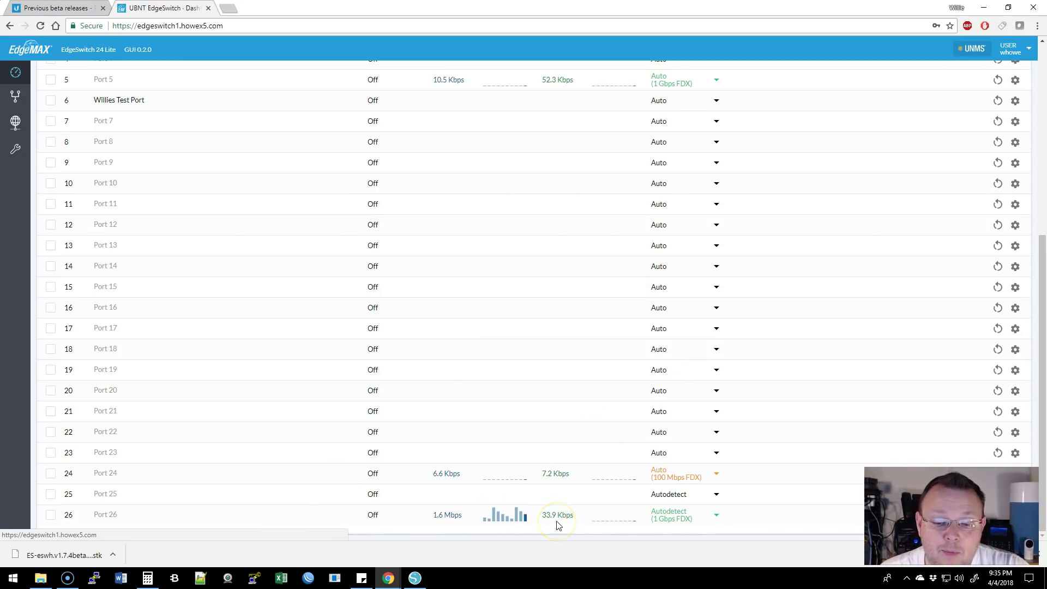
scroll(557, 525, "up", 6)
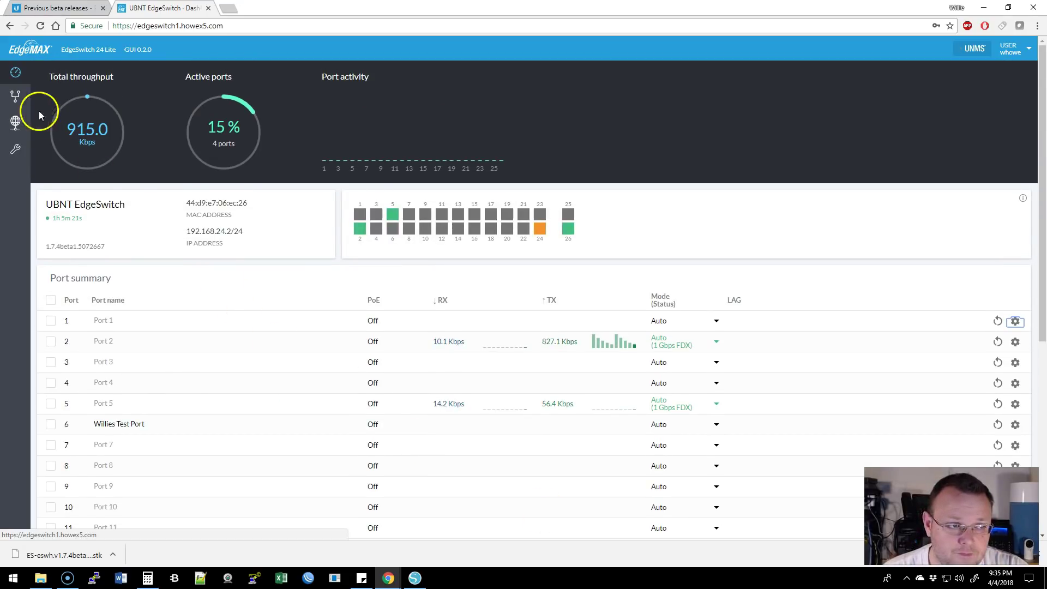
Mark port 8 as untagged (U) on the Voice VLAN, then go to System Settings
left_click(14, 96)
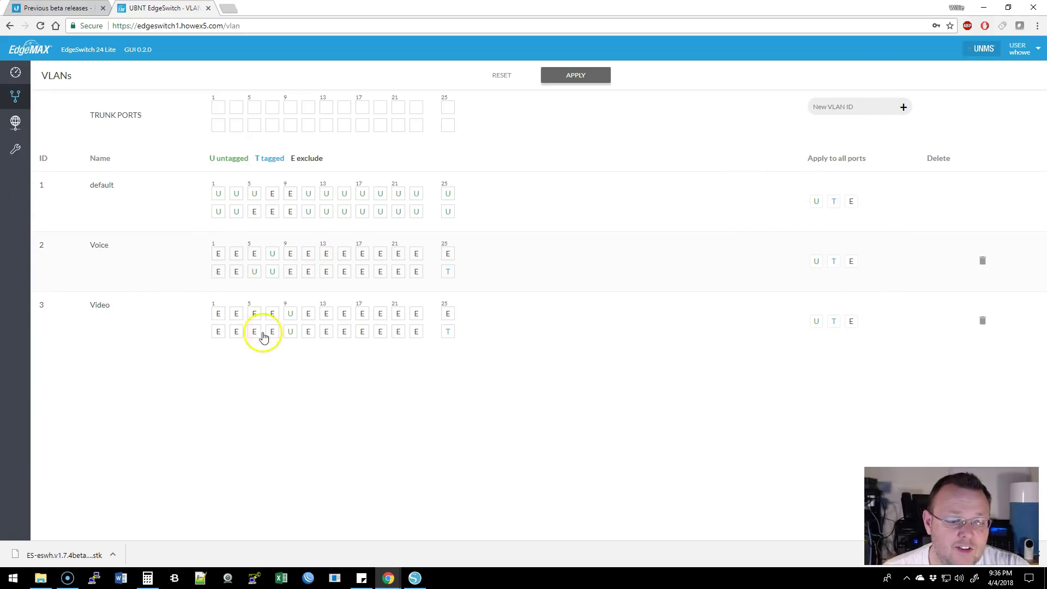
left_click(272, 271)
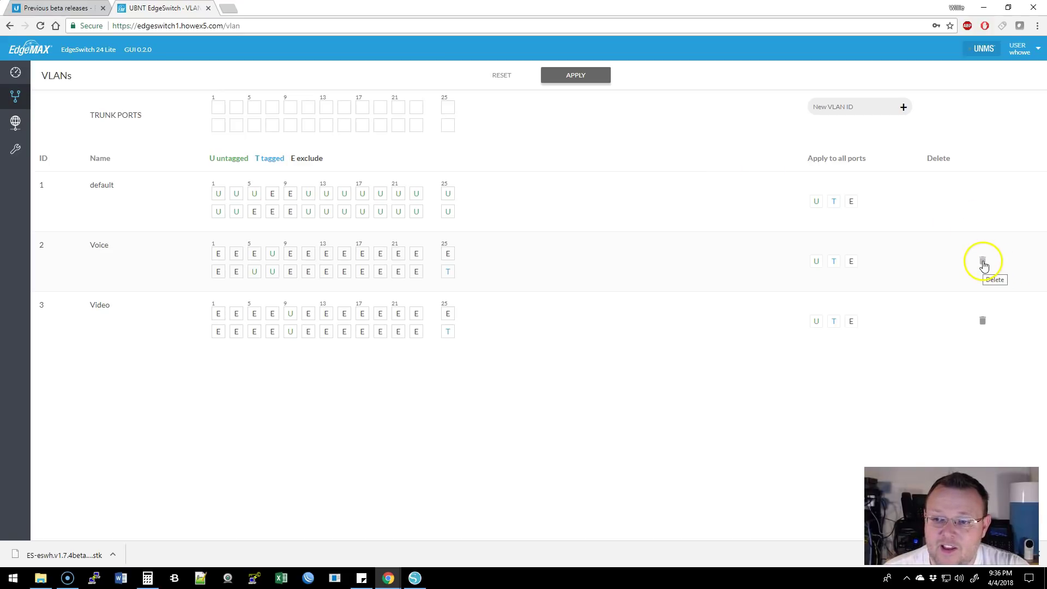
left_click(16, 124)
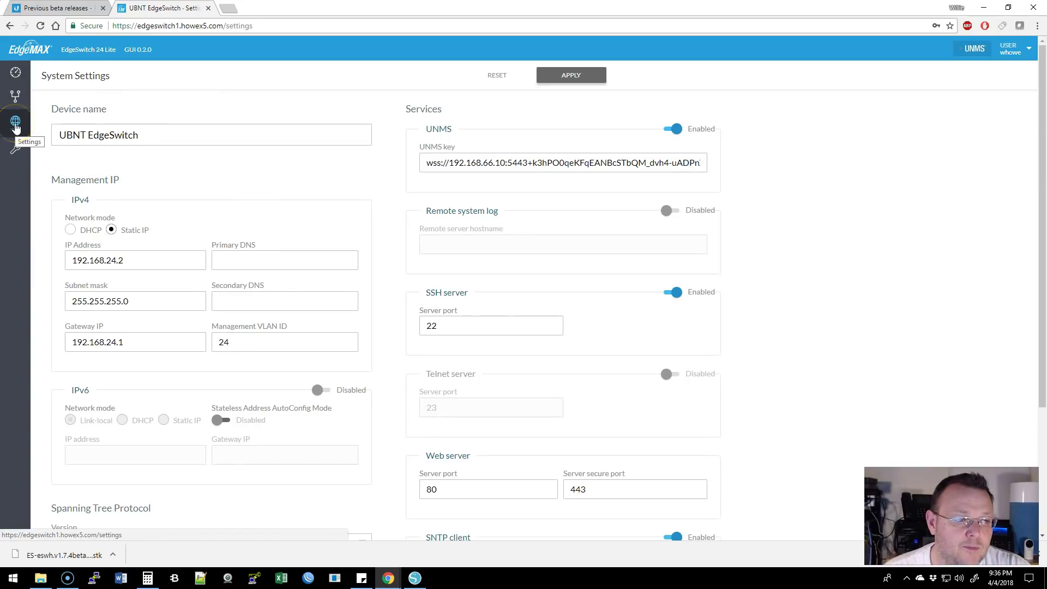
Inspect the device name and management IP 192.168.24.2 unchanged, then go to the MAC Table
triple_click(175, 134)
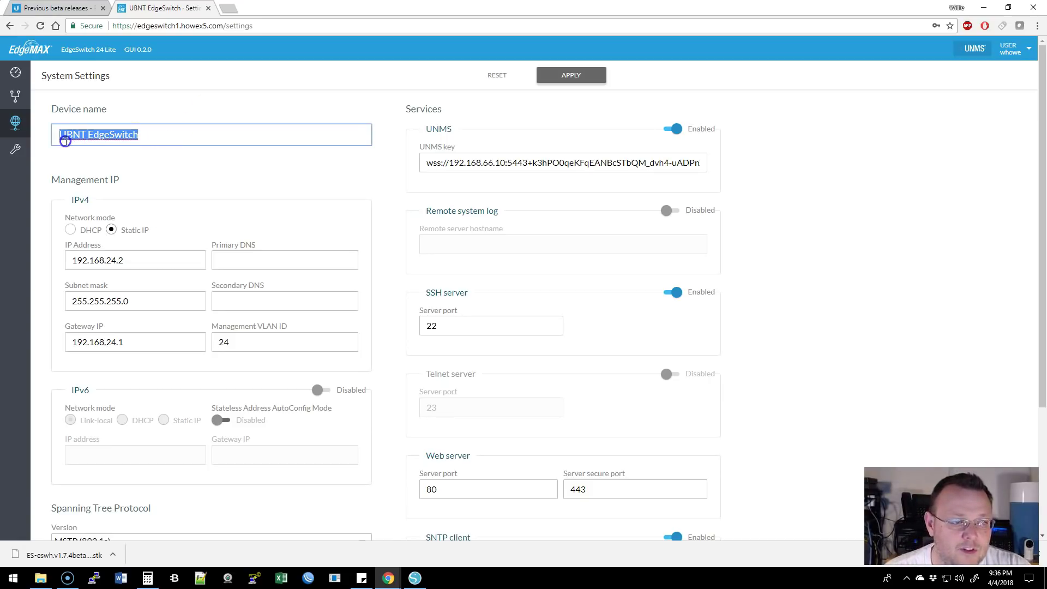
left_click(169, 166)
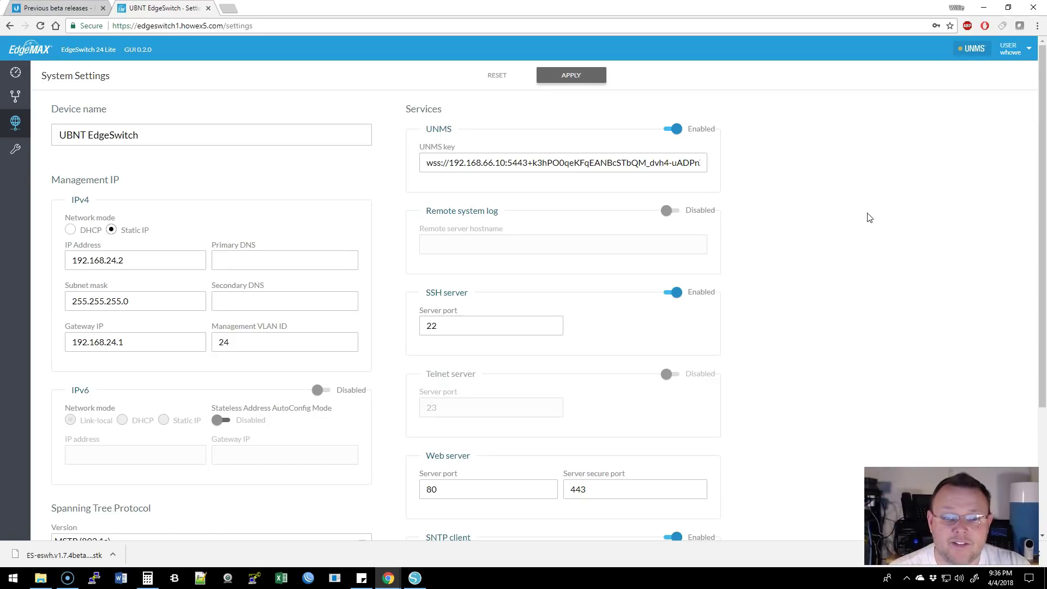
scroll(263, 203, "down", 1)
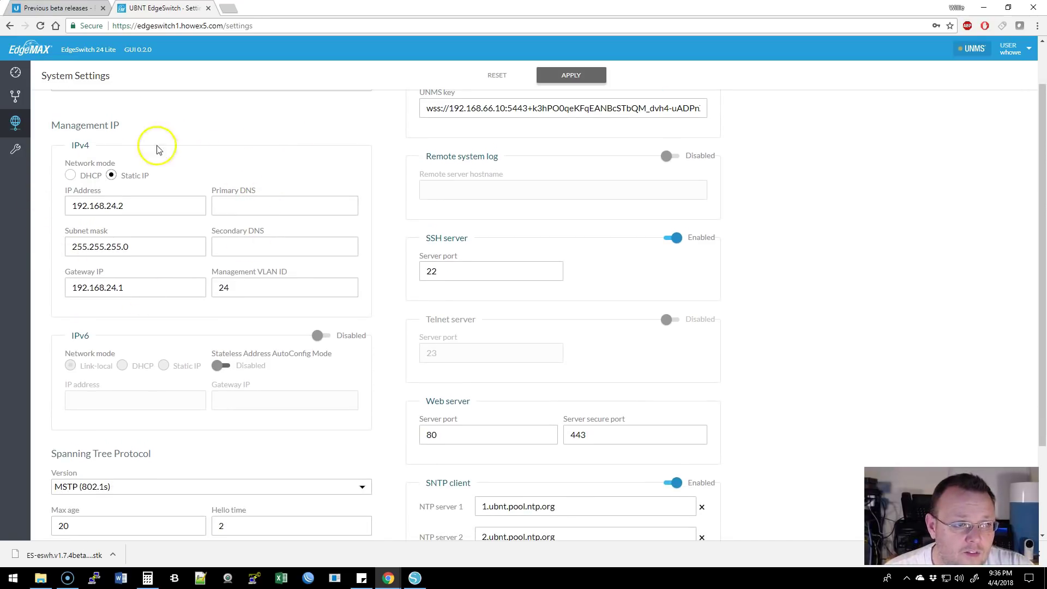
scroll(291, 298, "down", 2)
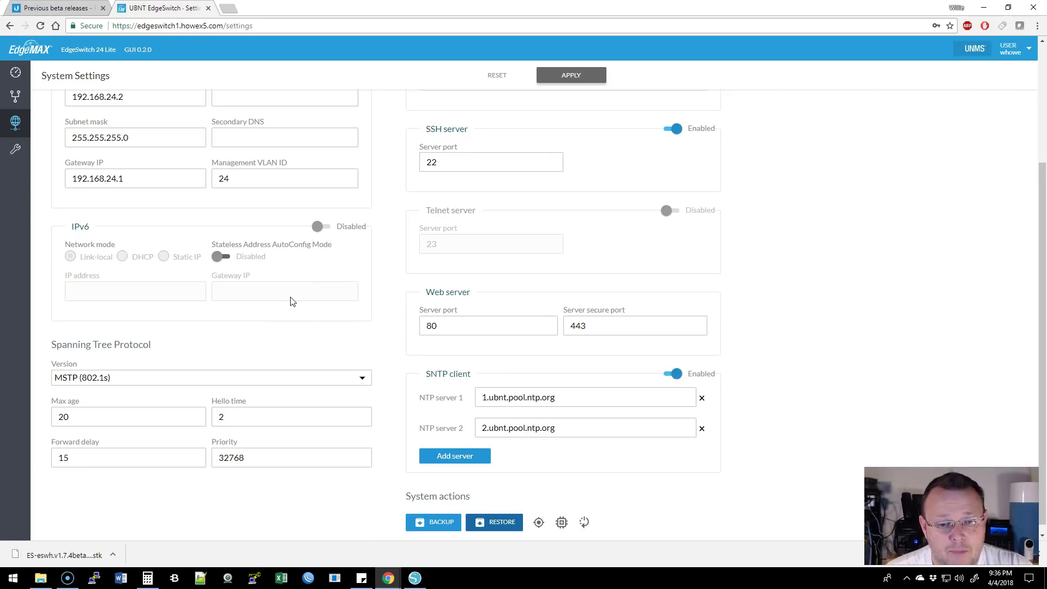
scroll(290, 299, "up", 2)
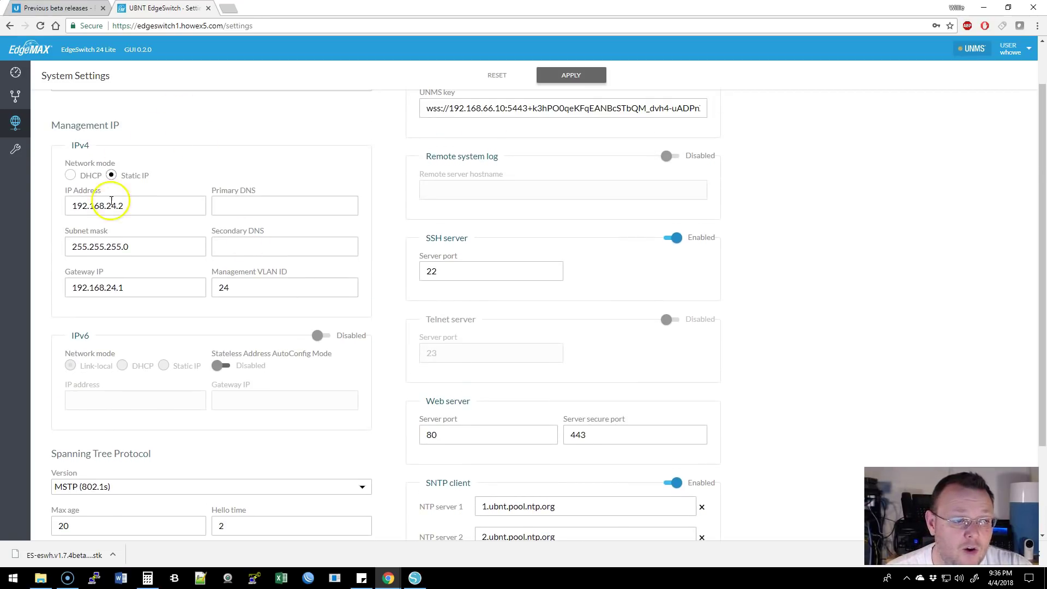
left_click_drag(126, 205, 52, 212)
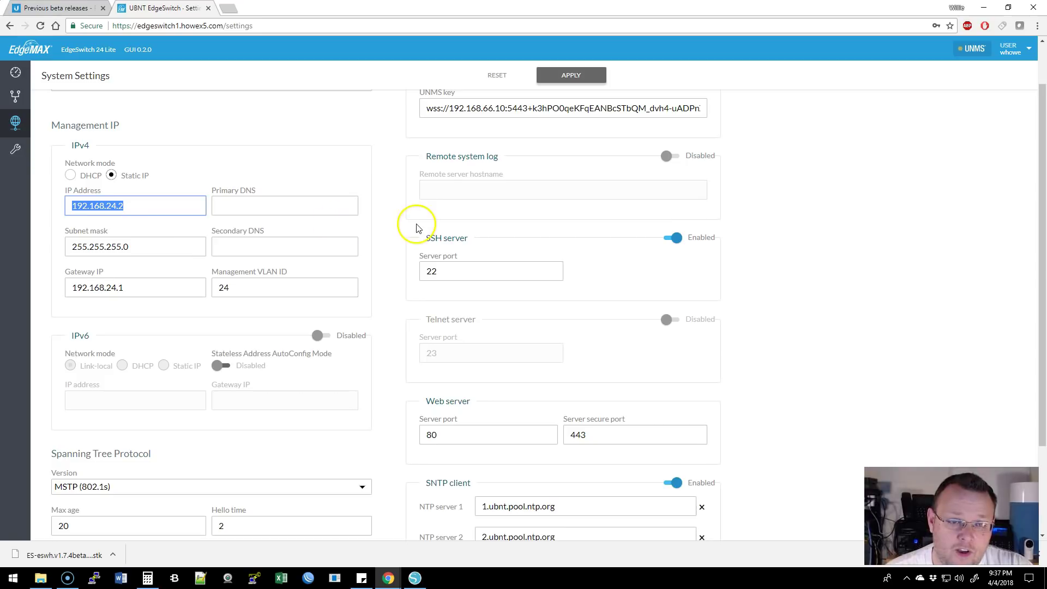
left_click(392, 227)
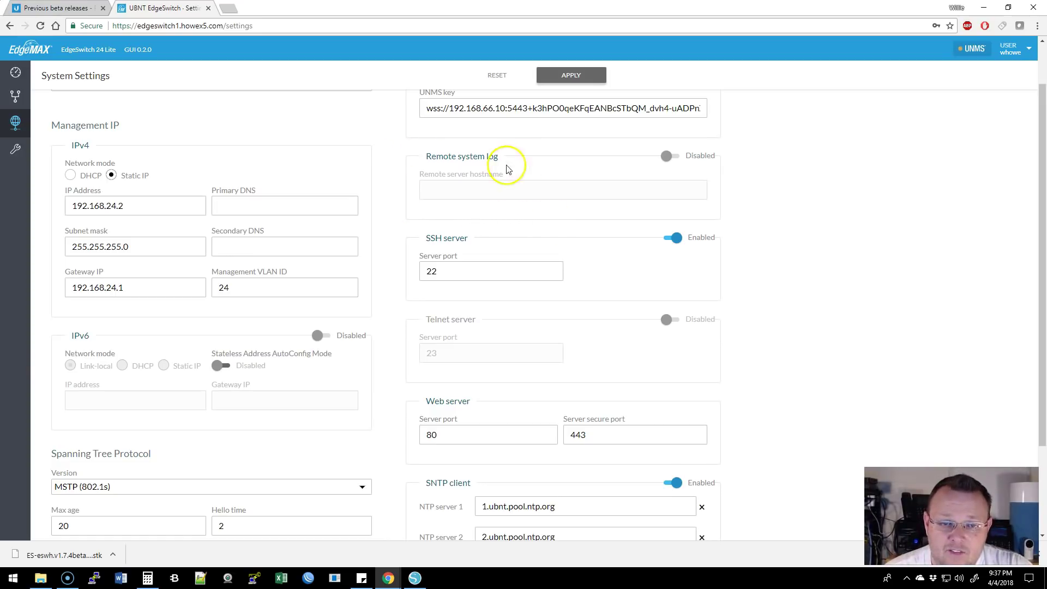
scroll(598, 253, "down", 2)
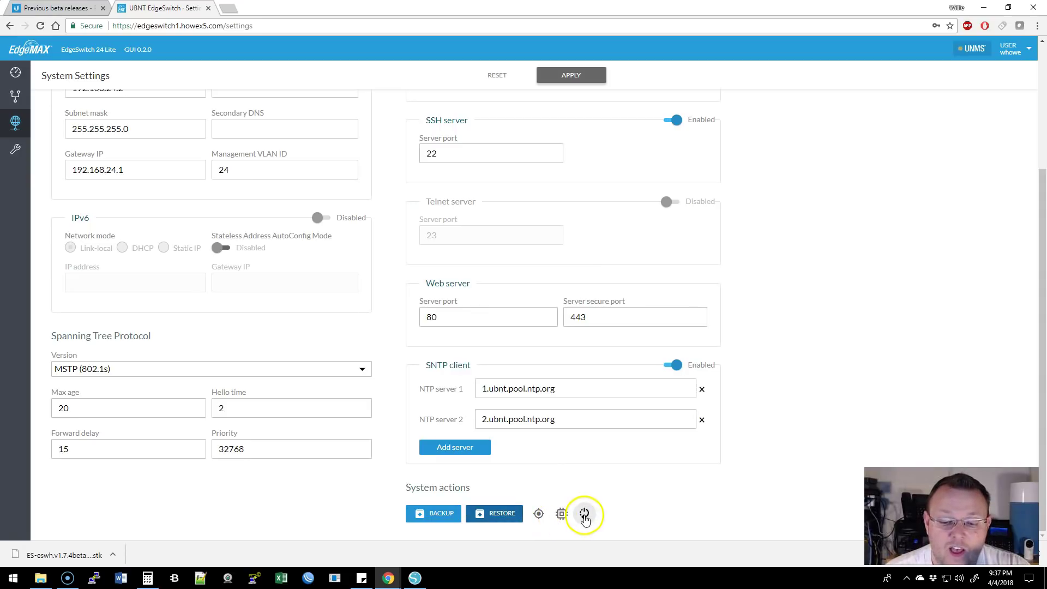
scroll(399, 461, "up", 1)
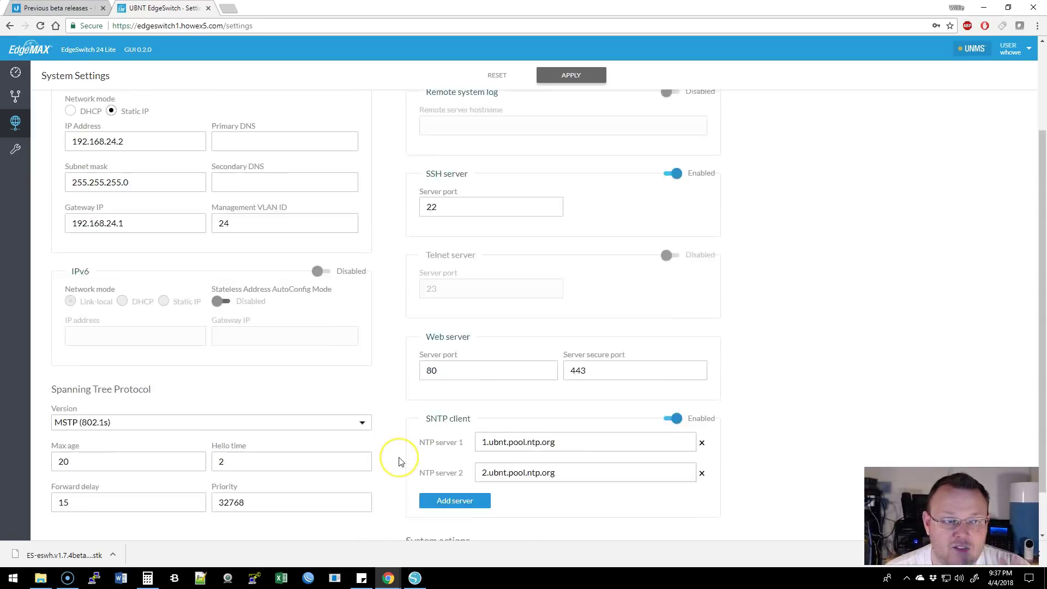
scroll(400, 462, "up", 2)
left_click(12, 153)
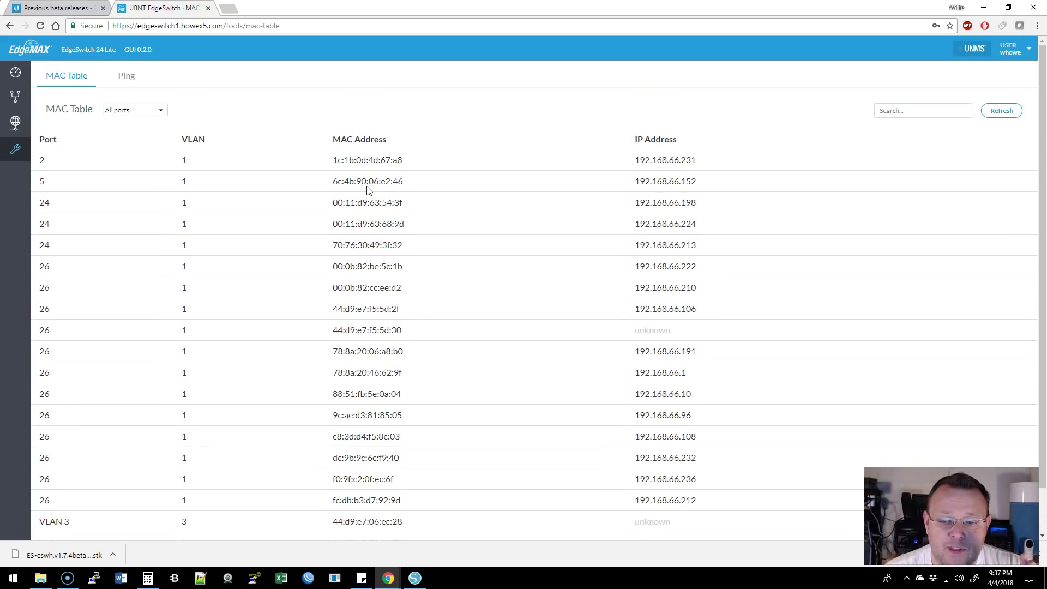
Pick port 26 in the MAC table's All ports filter, then go to the Ping tool
scroll(367, 191, "down", 1)
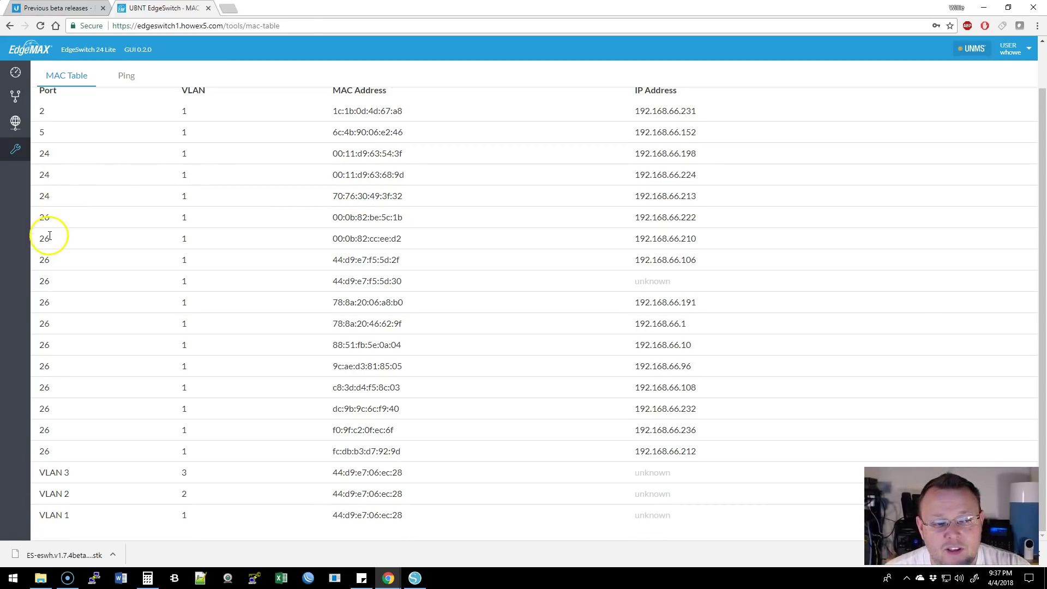
scroll(359, 299, "up", 1)
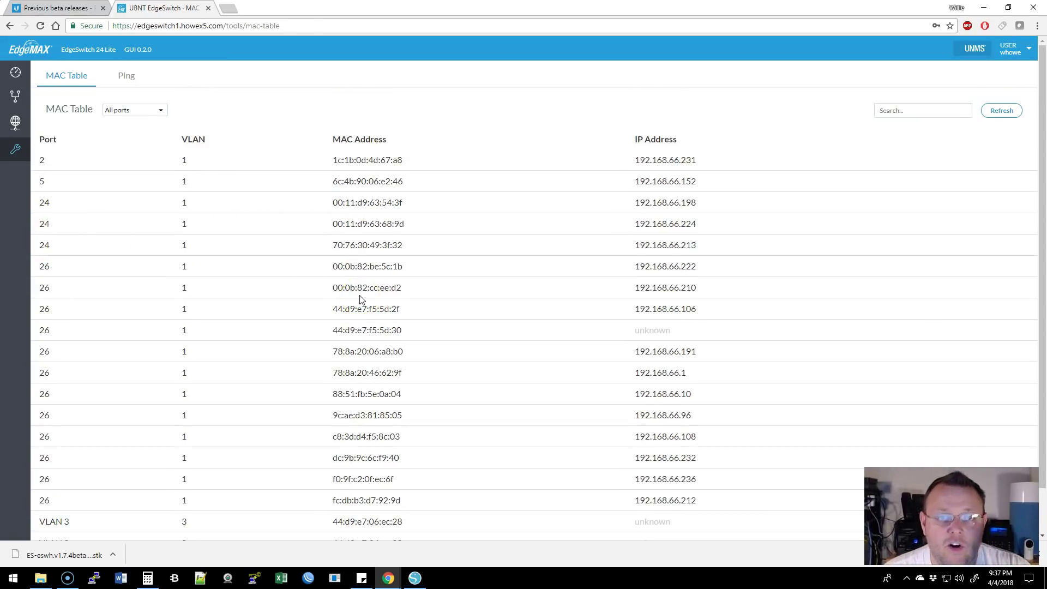
left_click(145, 110)
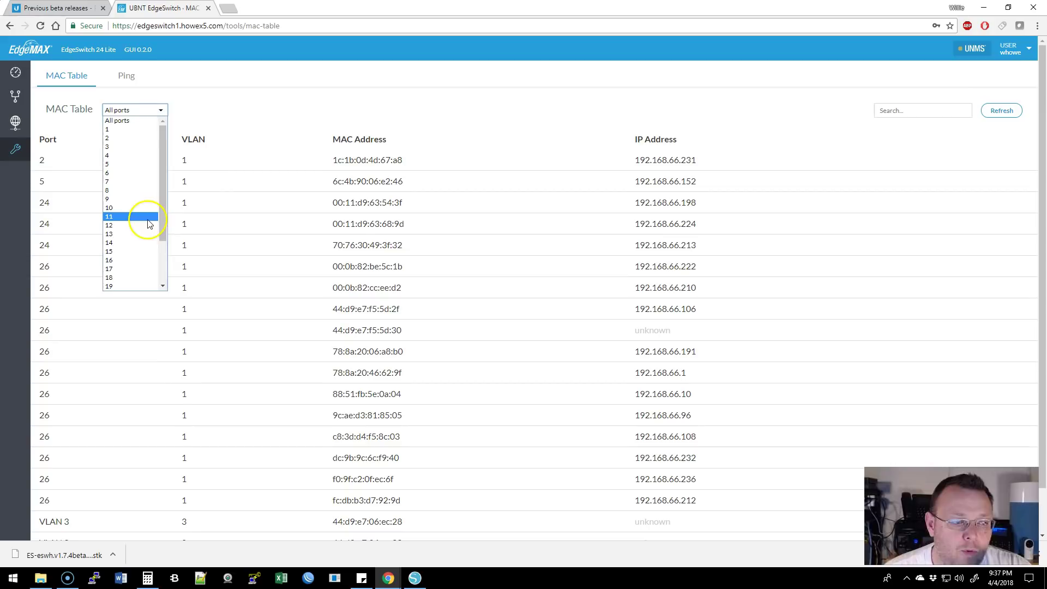
scroll(147, 222, "down", 3)
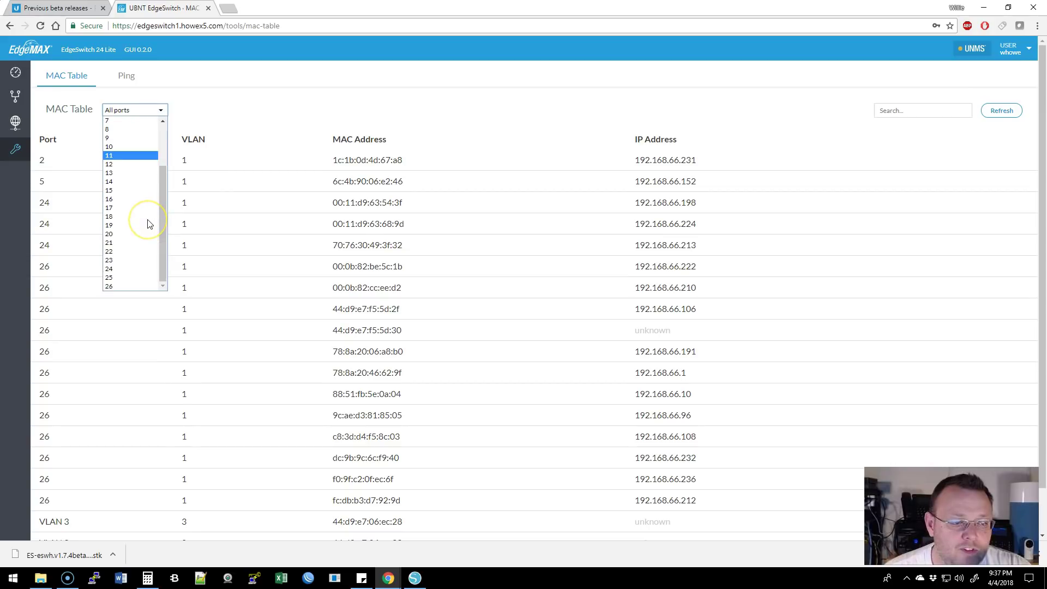
left_click(127, 286)
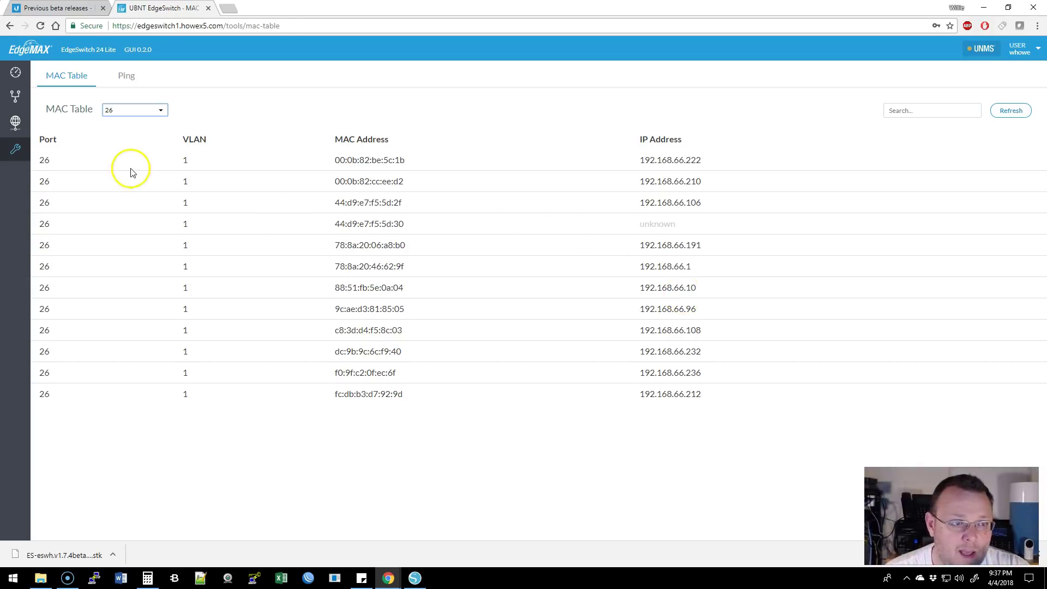
left_click(125, 77)
Ping 192.168.66.1 until all 10 of 10 packets return, then go back to the dashboard
left_click(150, 110)
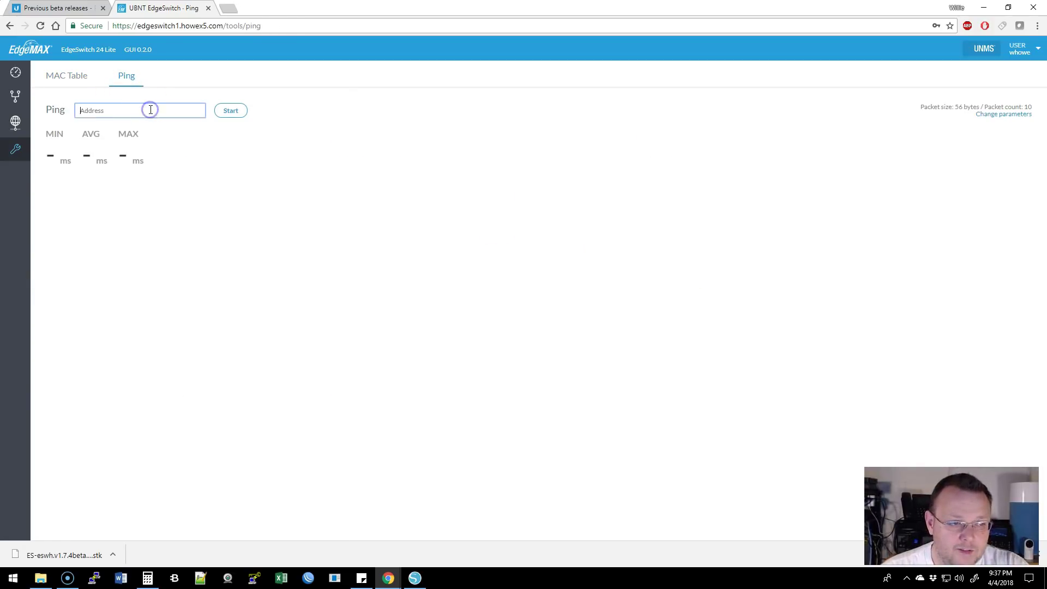
type("192.168.66.1")
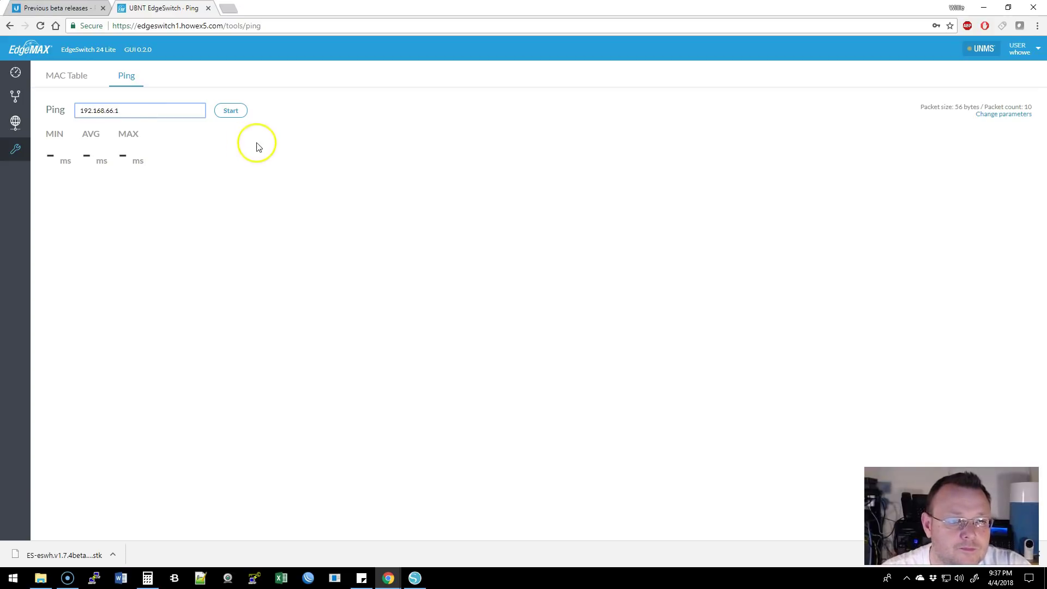
left_click(230, 110)
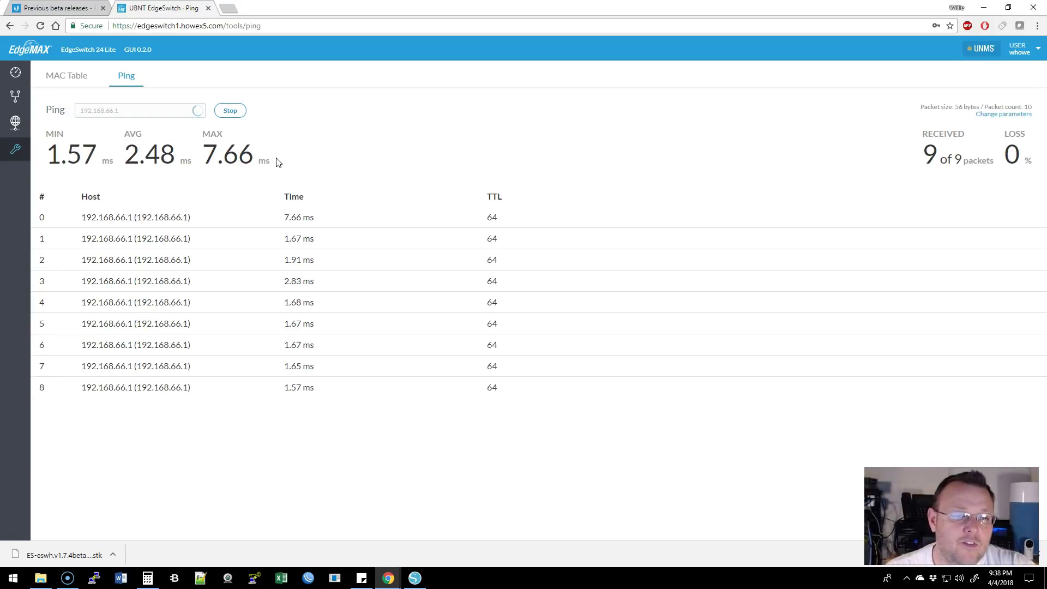
left_click(279, 160)
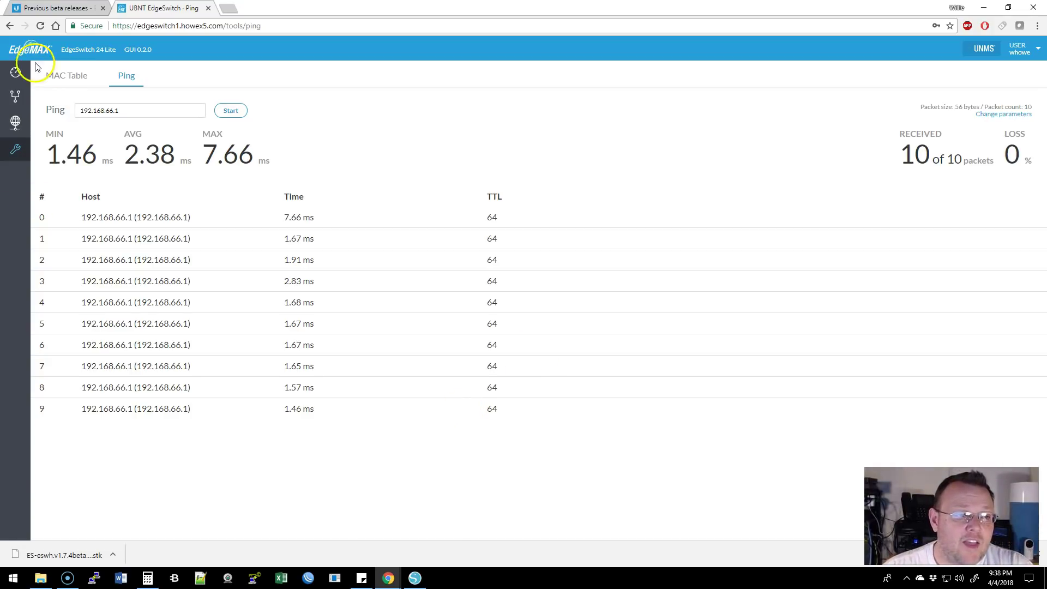
left_click(17, 72)
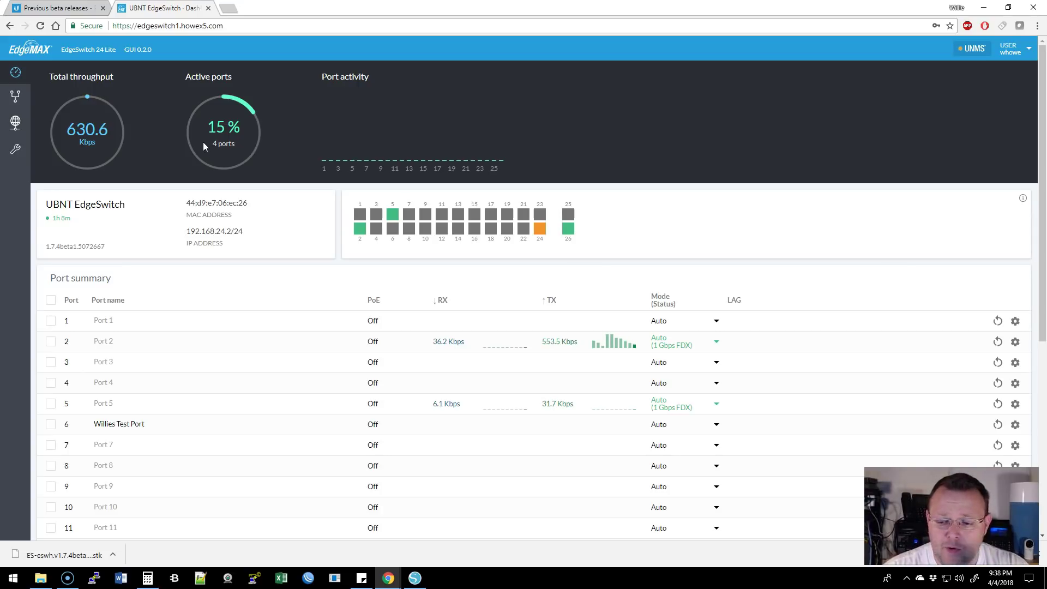
left_click(63, 8)
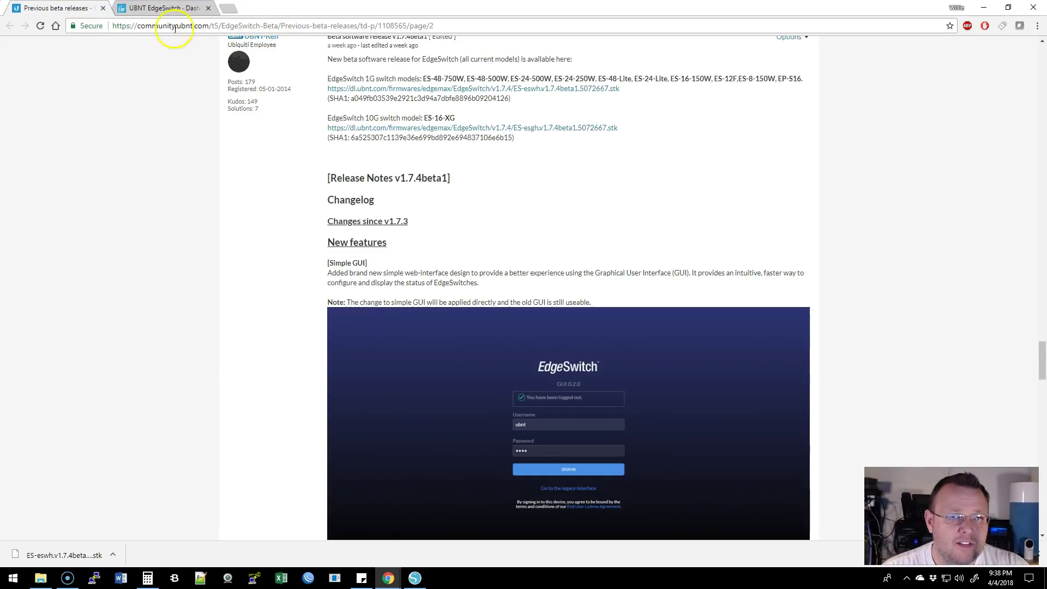
left_click(174, 9)
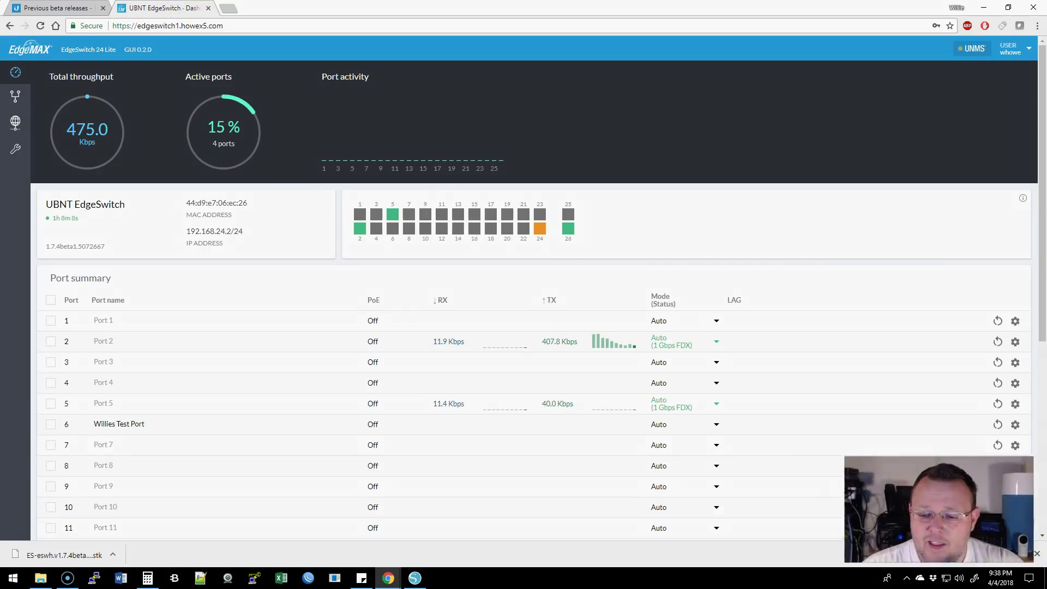